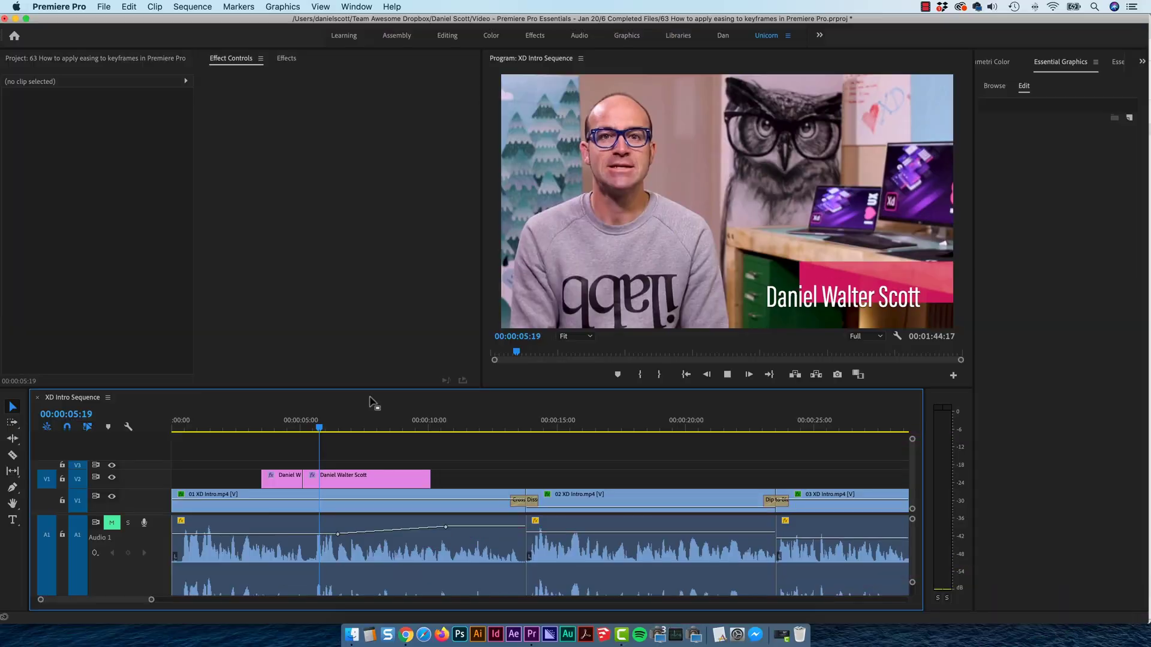
- Play the title animation several times from just before the title appears
left_click(259, 427)
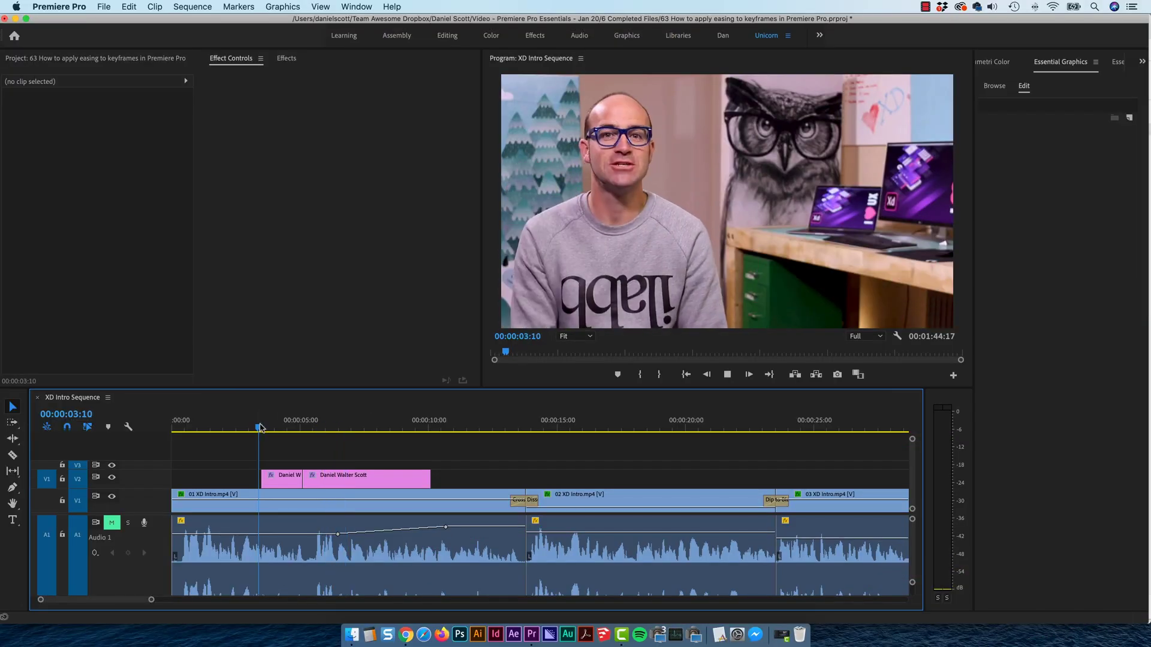
key("space")
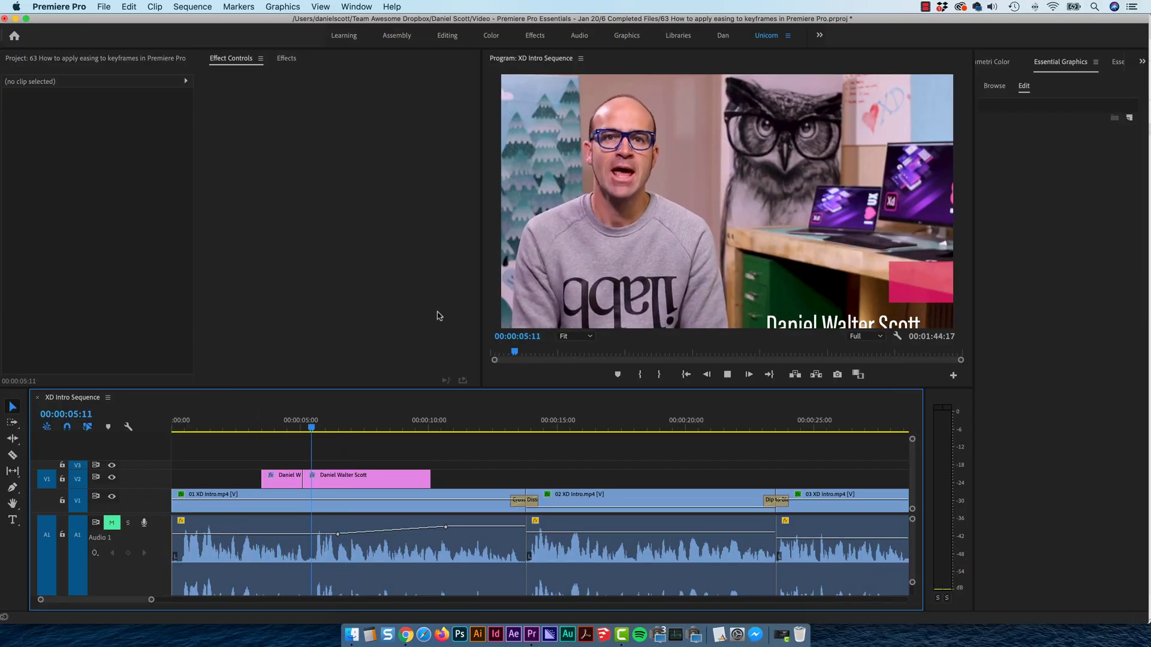
key("space")
left_click(259, 426)
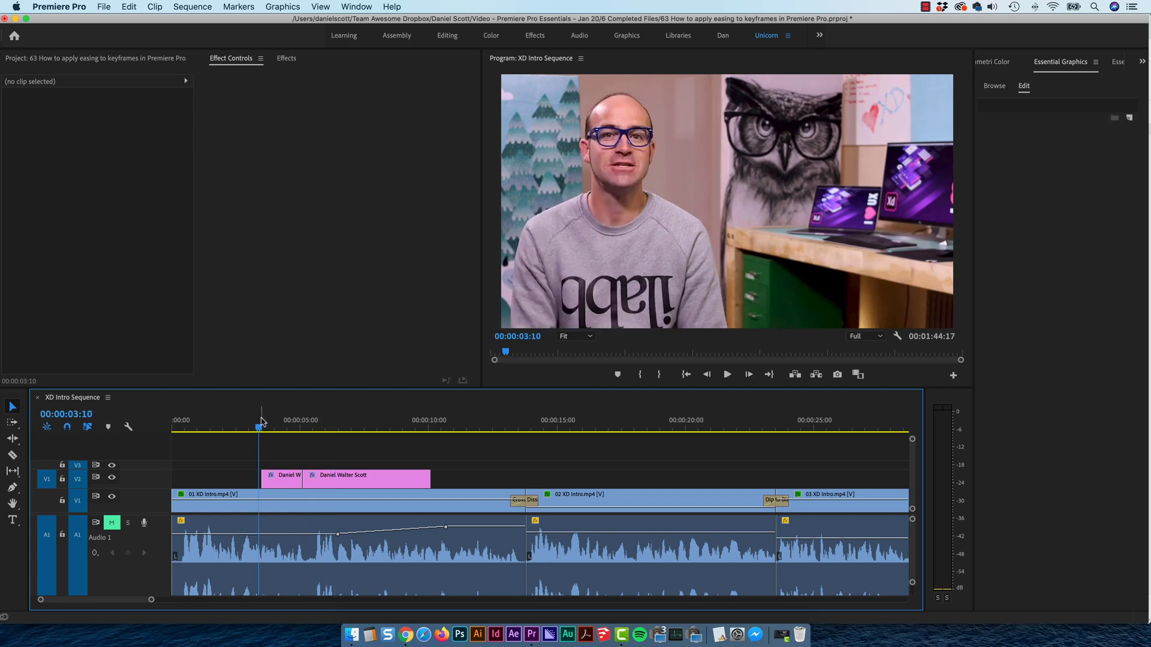
key("space")
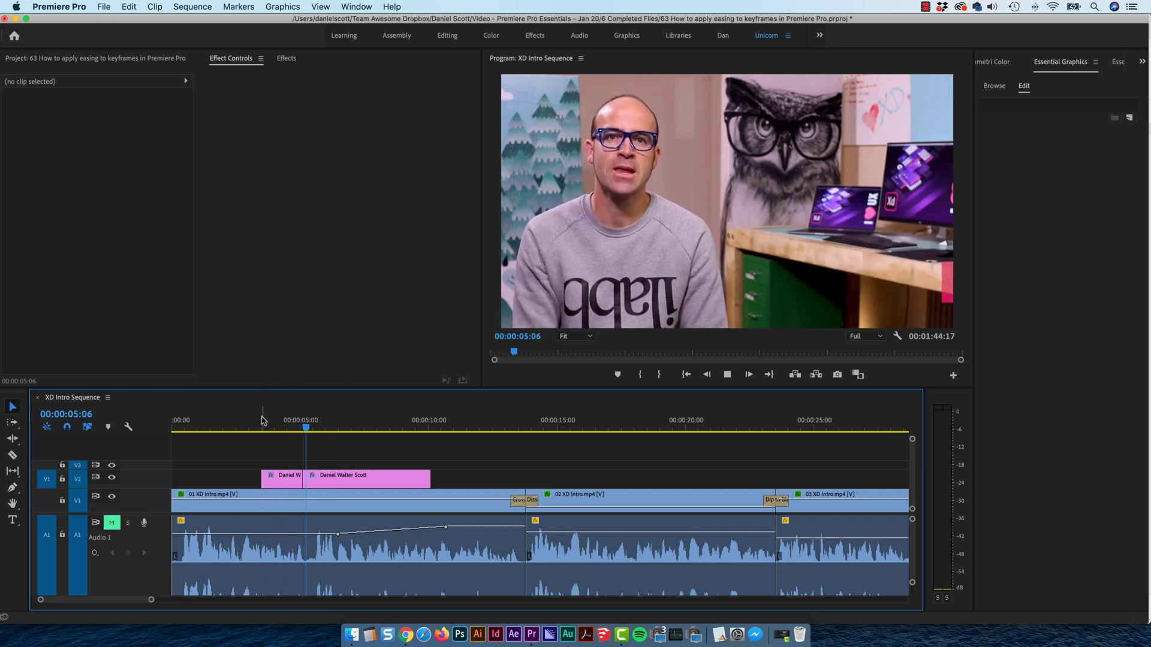
key("space")
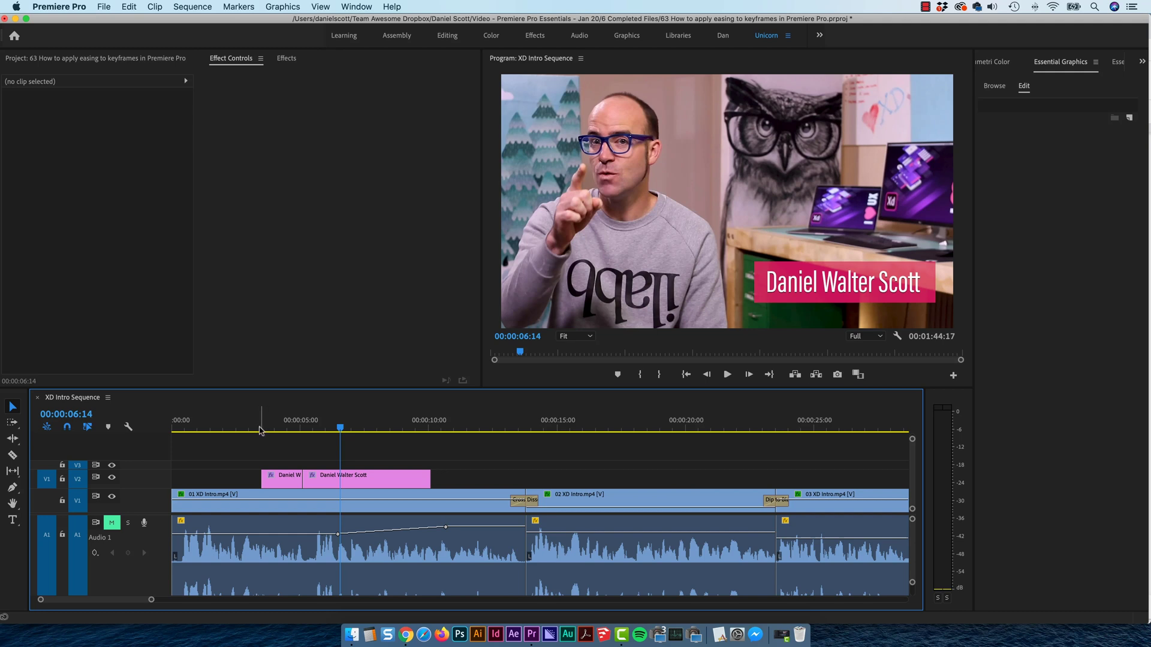
left_click(258, 428)
key("space")
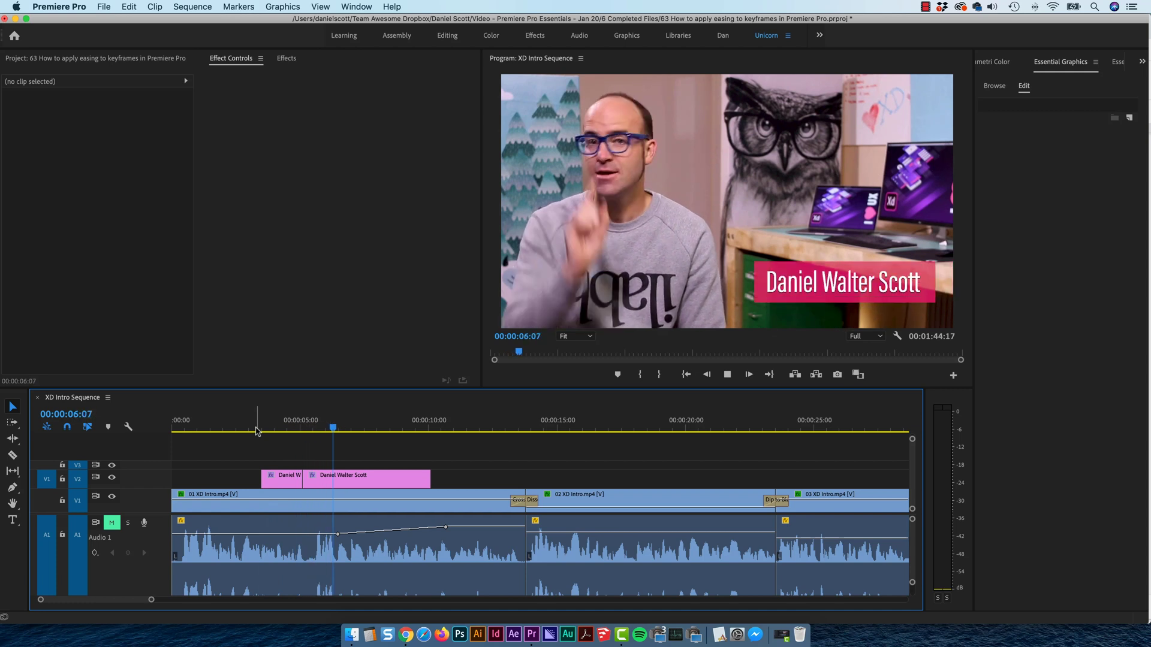
key("space")
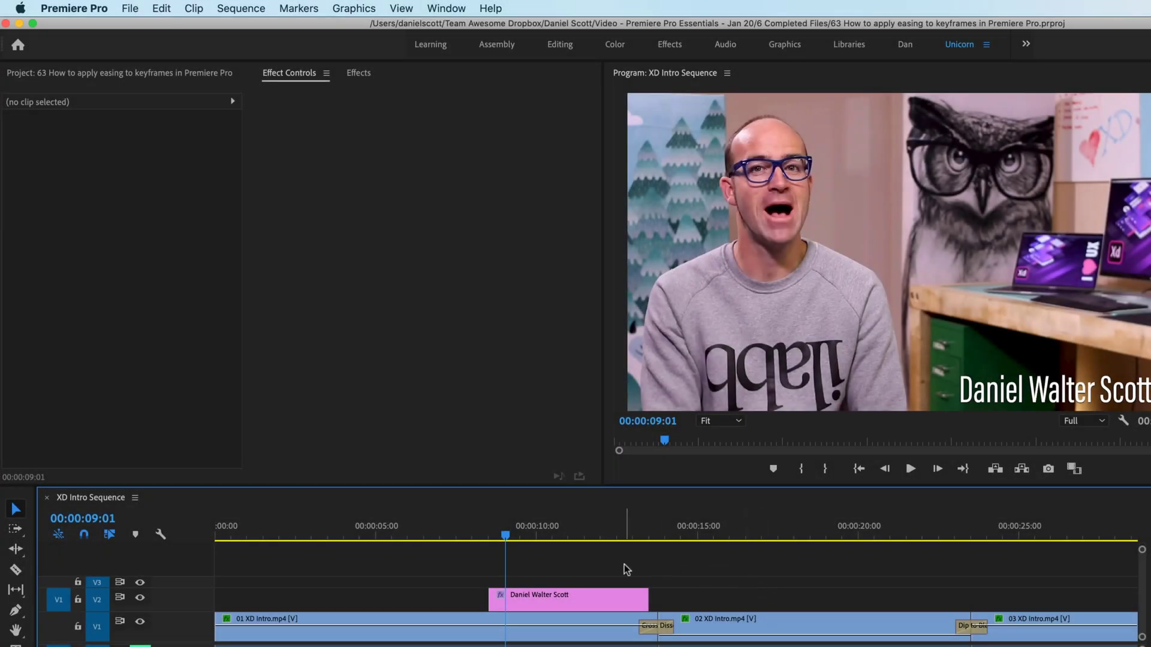
- Select the name title clip on V2, collapse Shape (Background Box) and expand Text in Effect Controls
left_click(570, 594)
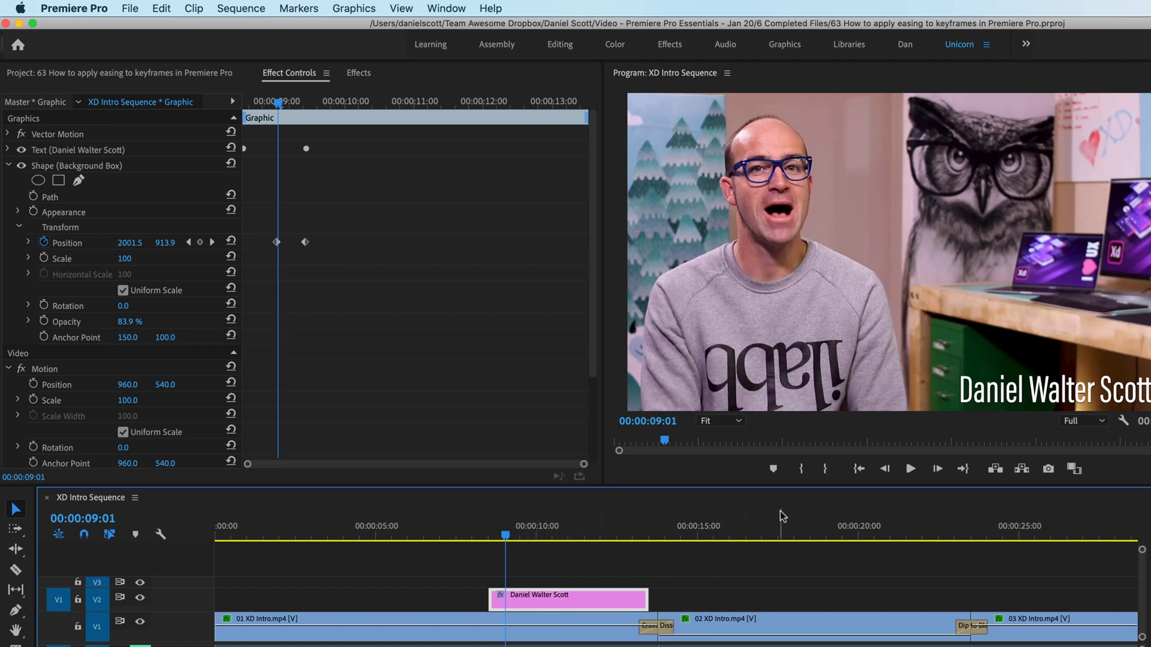
mouse_move(524, 534)
left_mouse_down()
mouse_move(470, 536)
mouse_move(524, 535)
left_mouse_up()
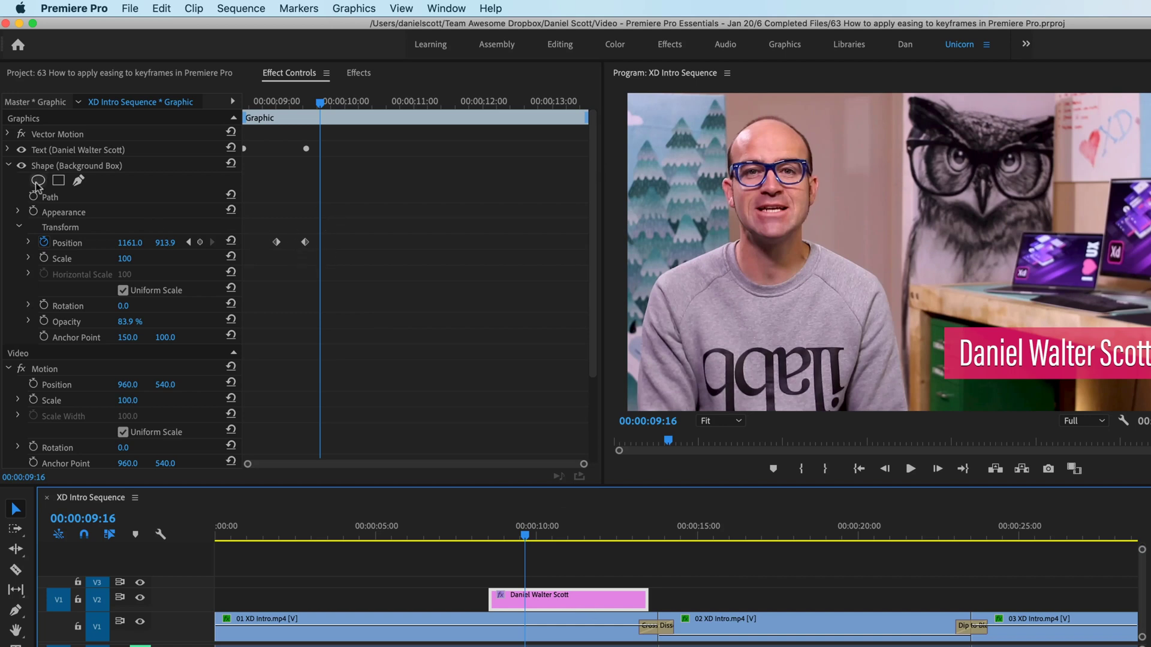
left_click(8, 166)
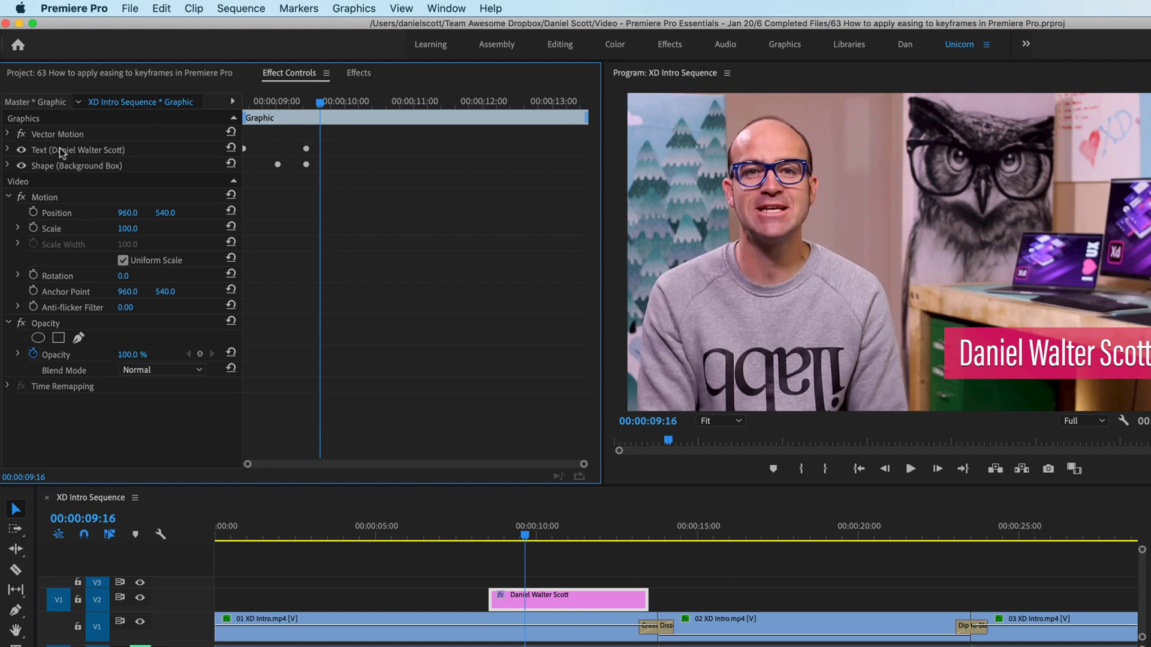
left_click(7, 150)
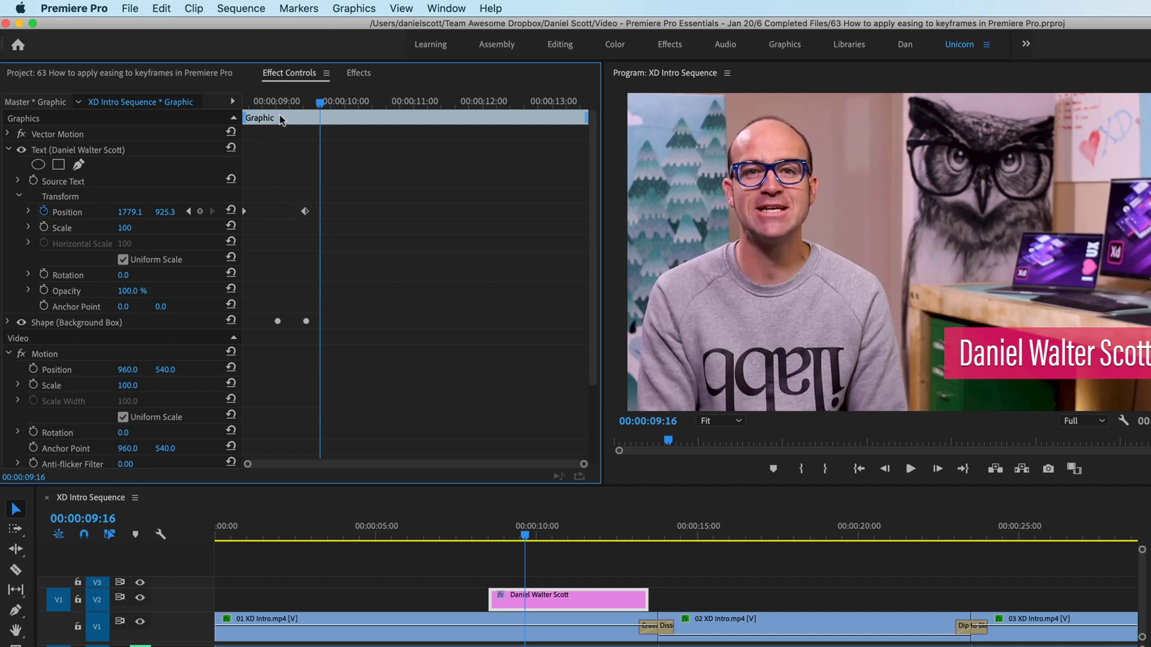
- Move back to the text's first Position keyframe and open its Temporal Interpolation options
left_click_drag(277, 104, 267, 104)
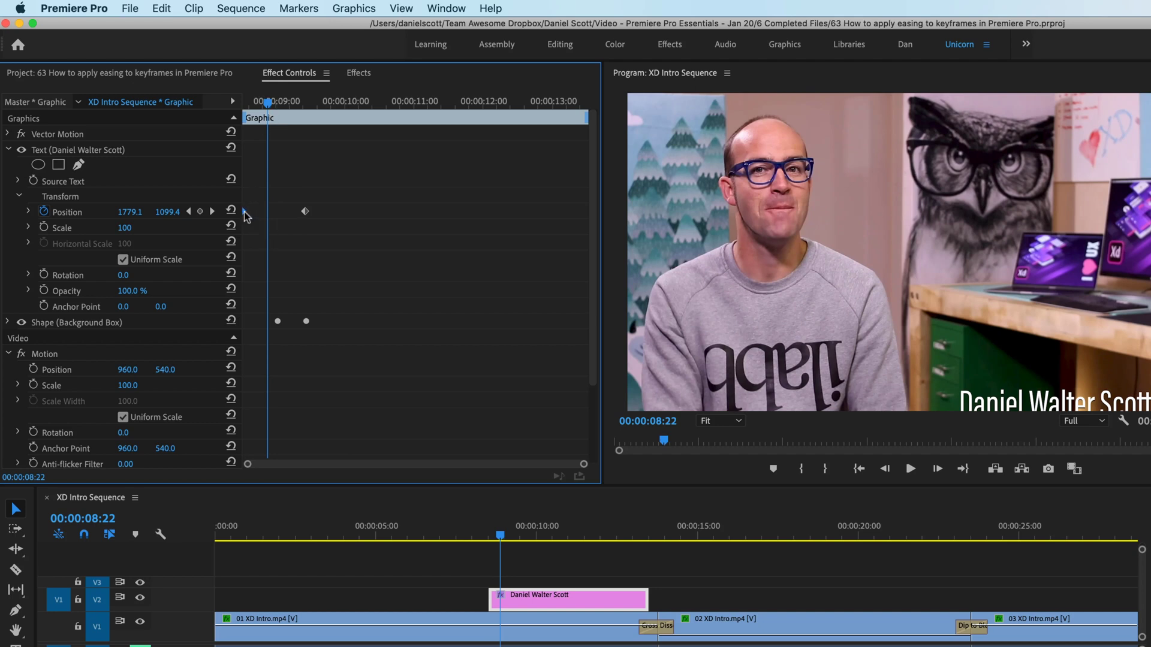
right_click(243, 214)
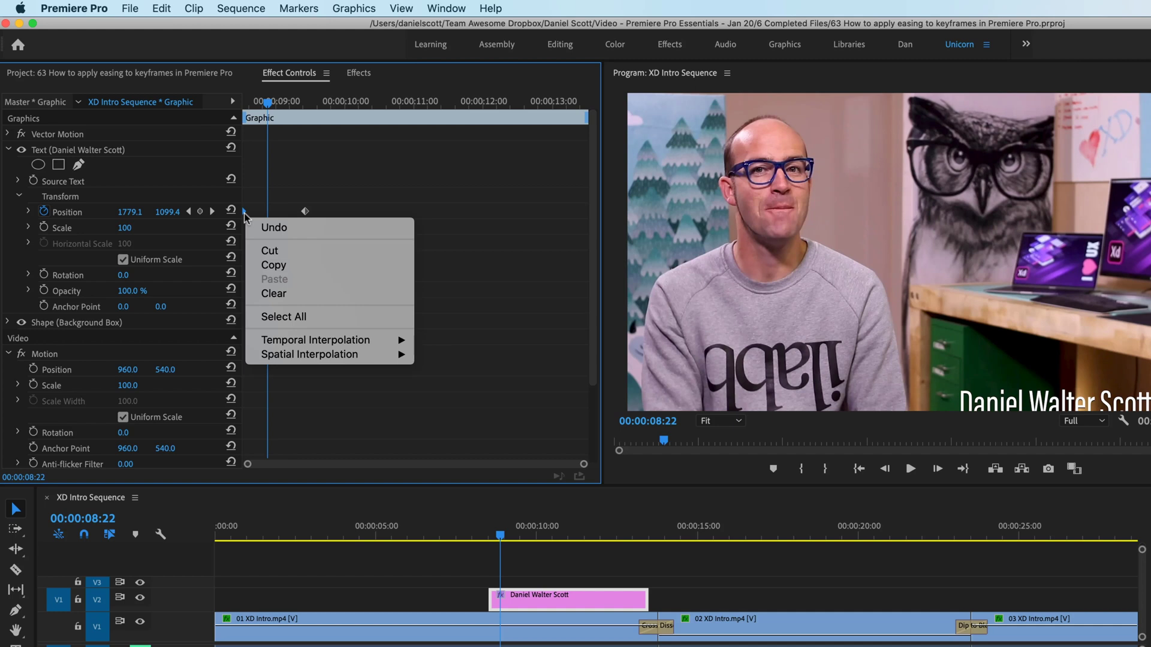
mouse_move(321, 342)
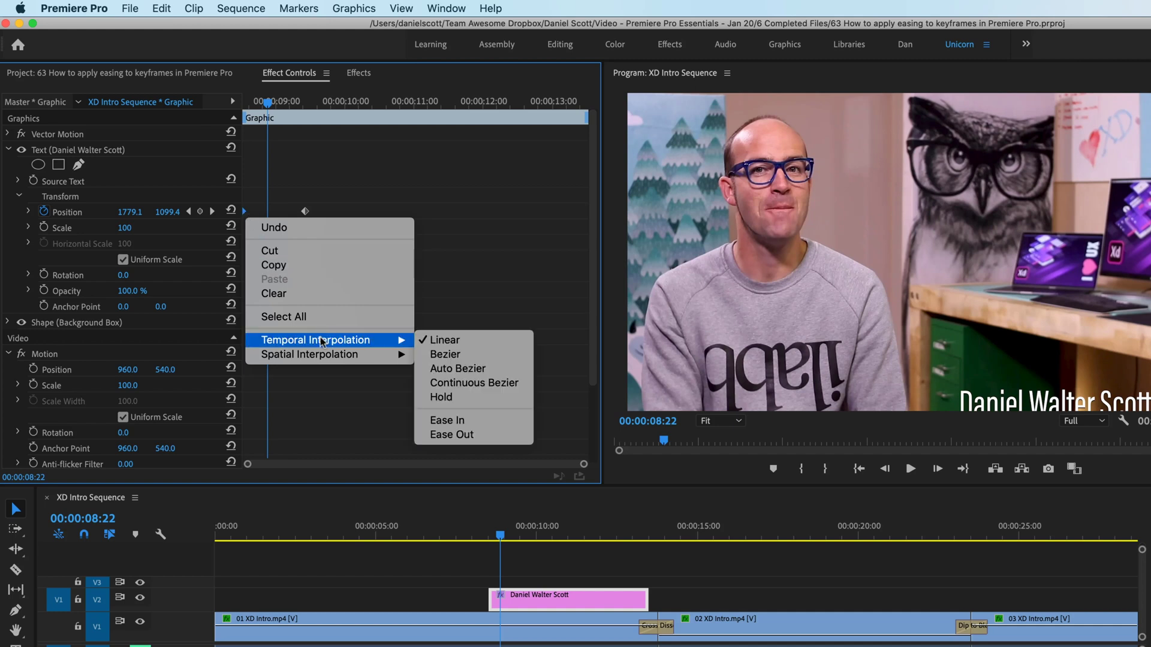
- Give the text's first Position keyframe Ease In, then Ease Out, undoing an accidental keyframe drag
left_click(462, 427)
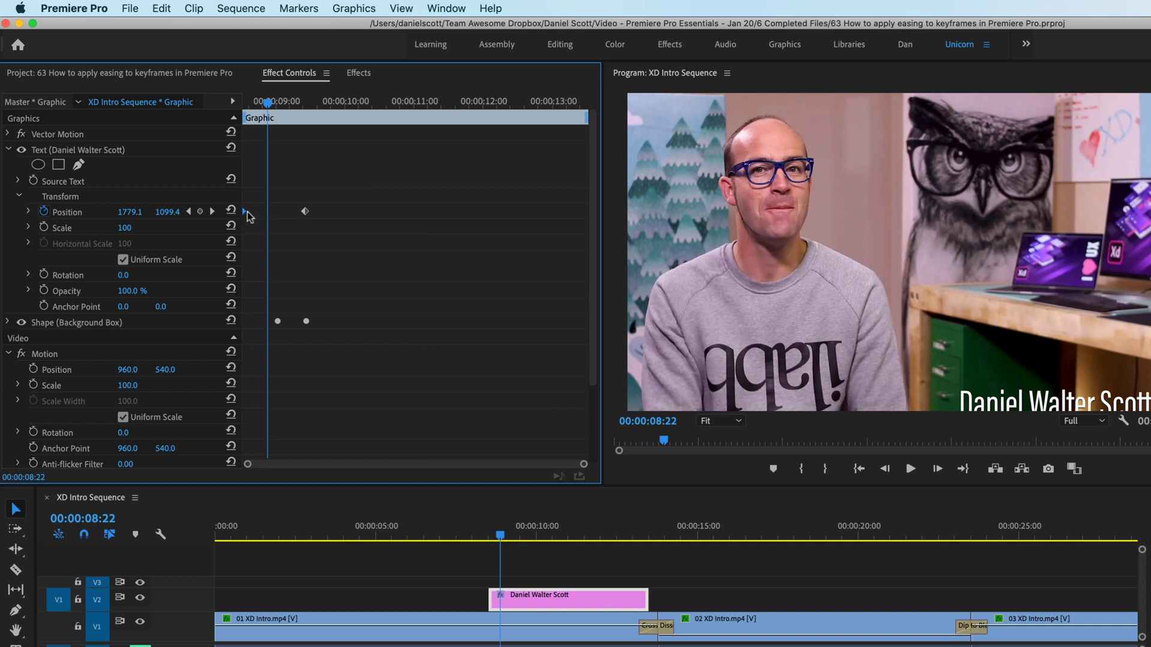
left_click(261, 106)
left_click_drag(262, 106, 236, 106)
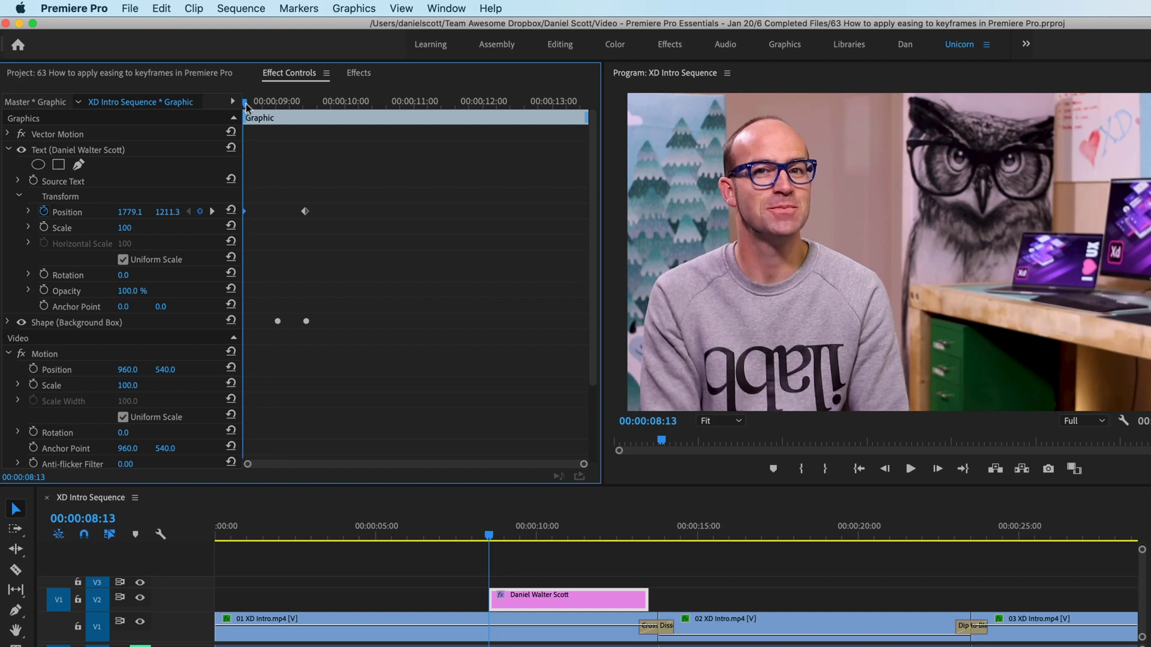
left_click_drag(244, 107, 261, 106)
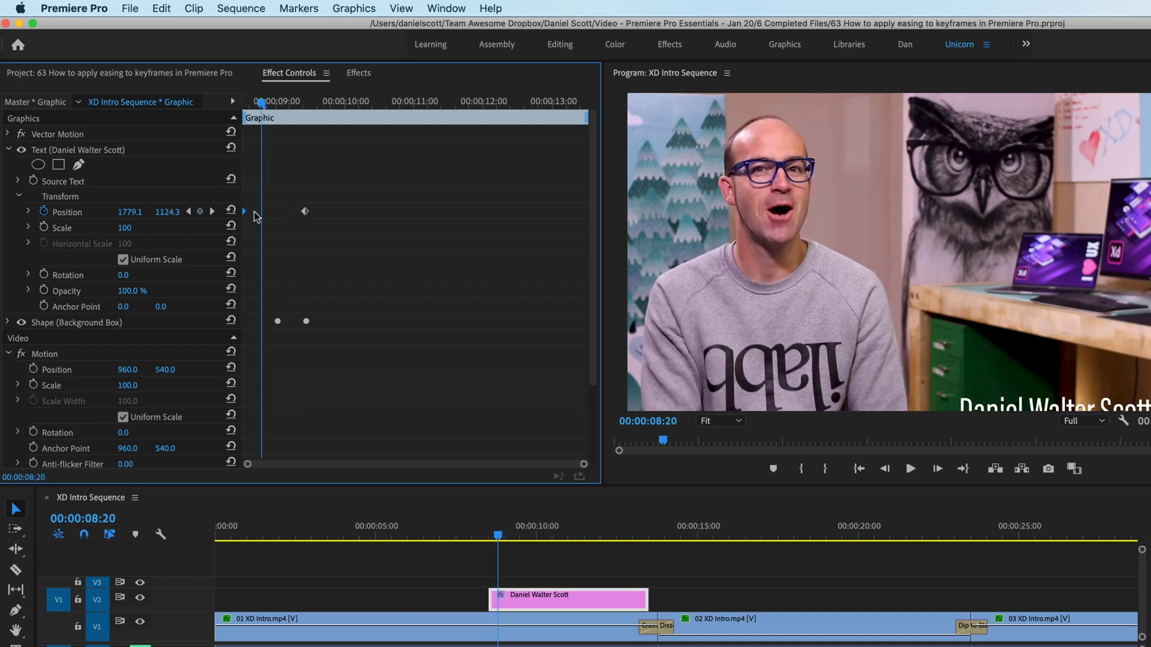
right_click(244, 211)
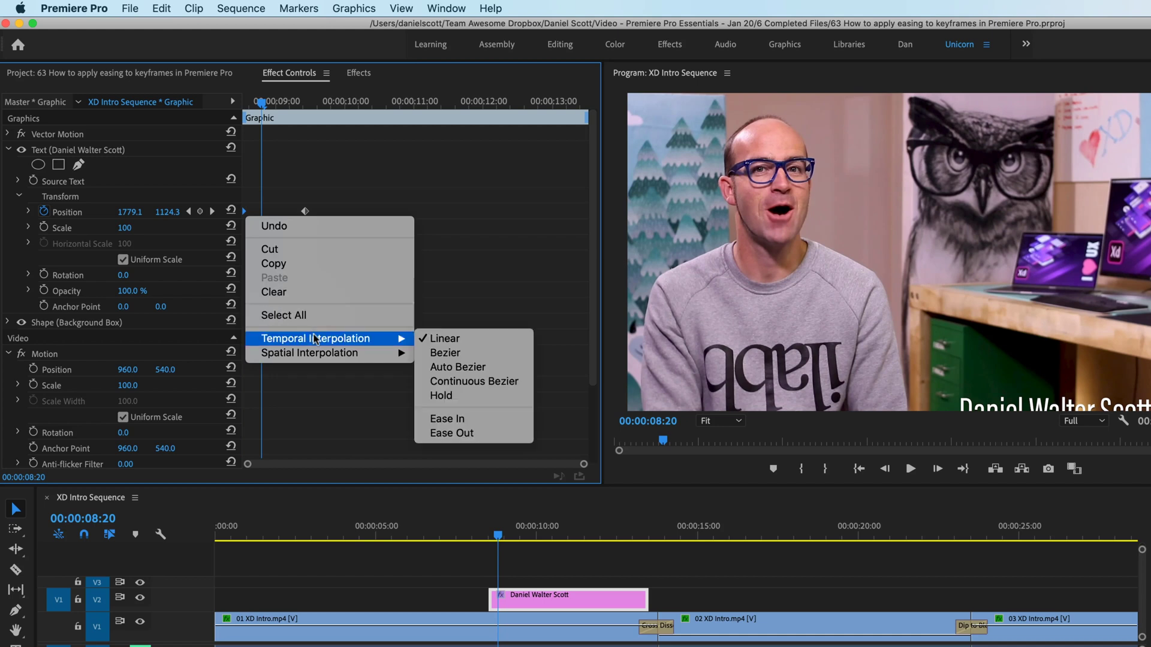
left_click(503, 436)
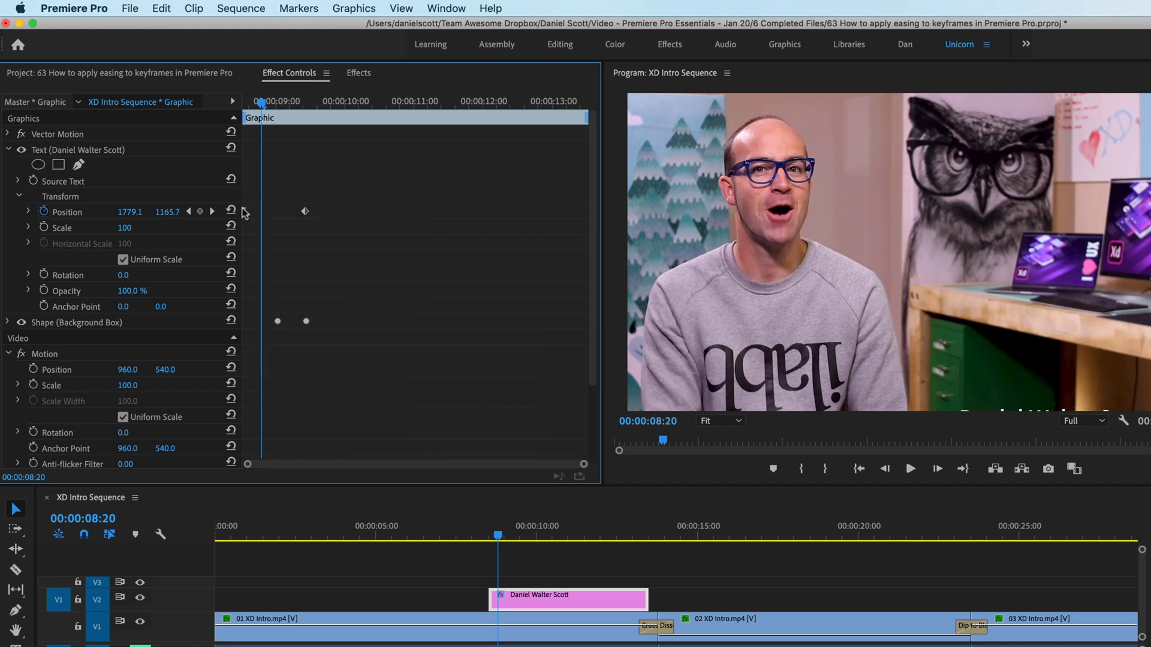
left_click_drag(245, 216, 254, 217)
key("super+z")
- Preview the eased slide-in of the name title from before it appears
left_click_drag(262, 104, 244, 106)
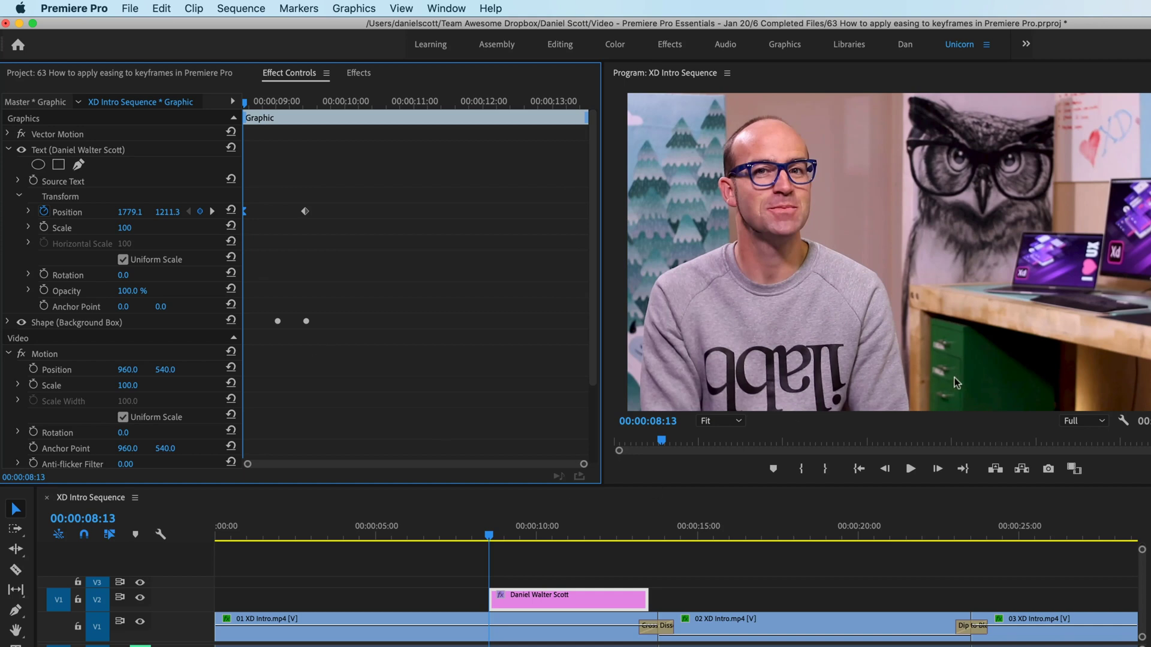
key("space")
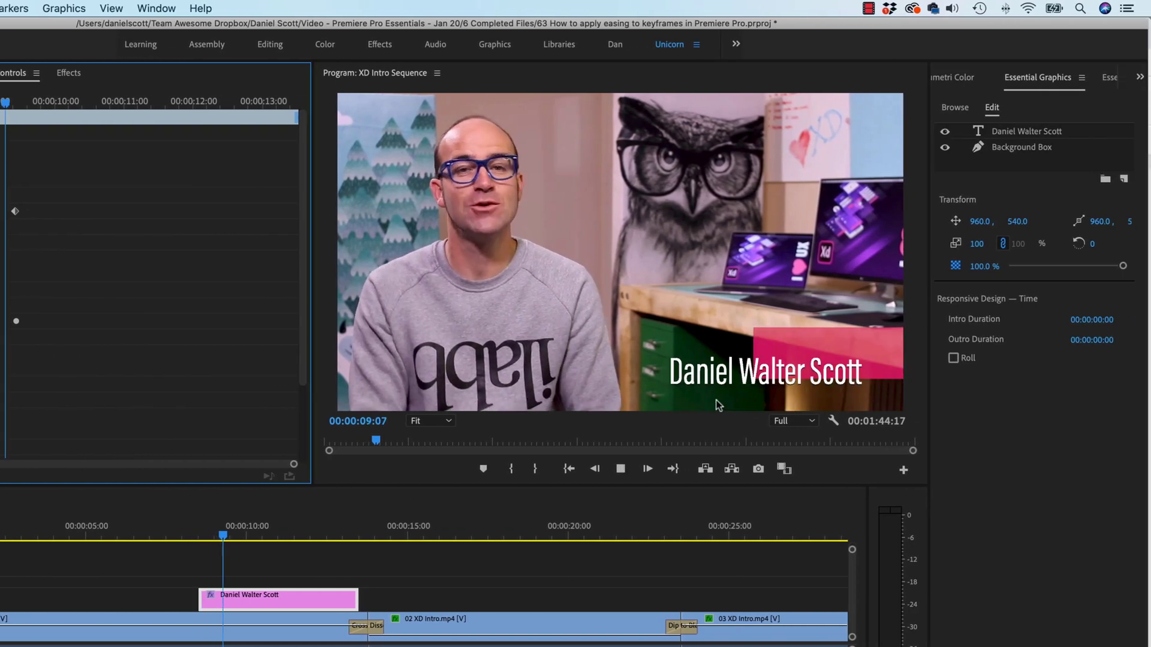
key("space")
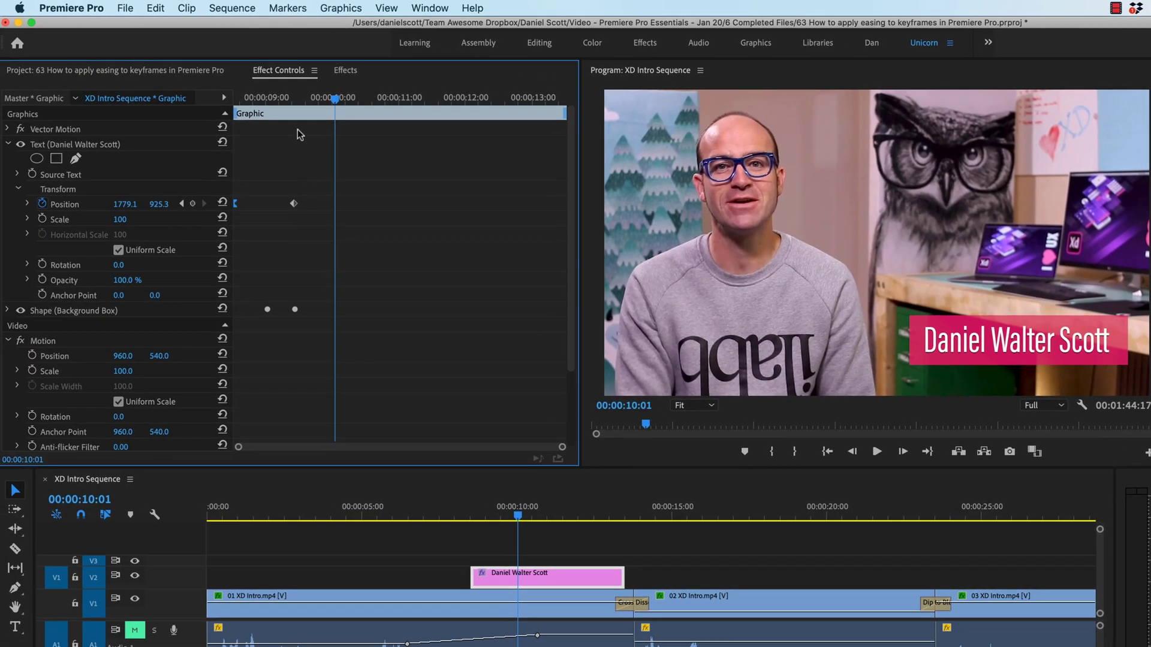
- Set the text layer's ending Position keyframe to Ease In
left_click_drag(157, 100, 162, 105)
left_click_drag(302, 103, 303, 103)
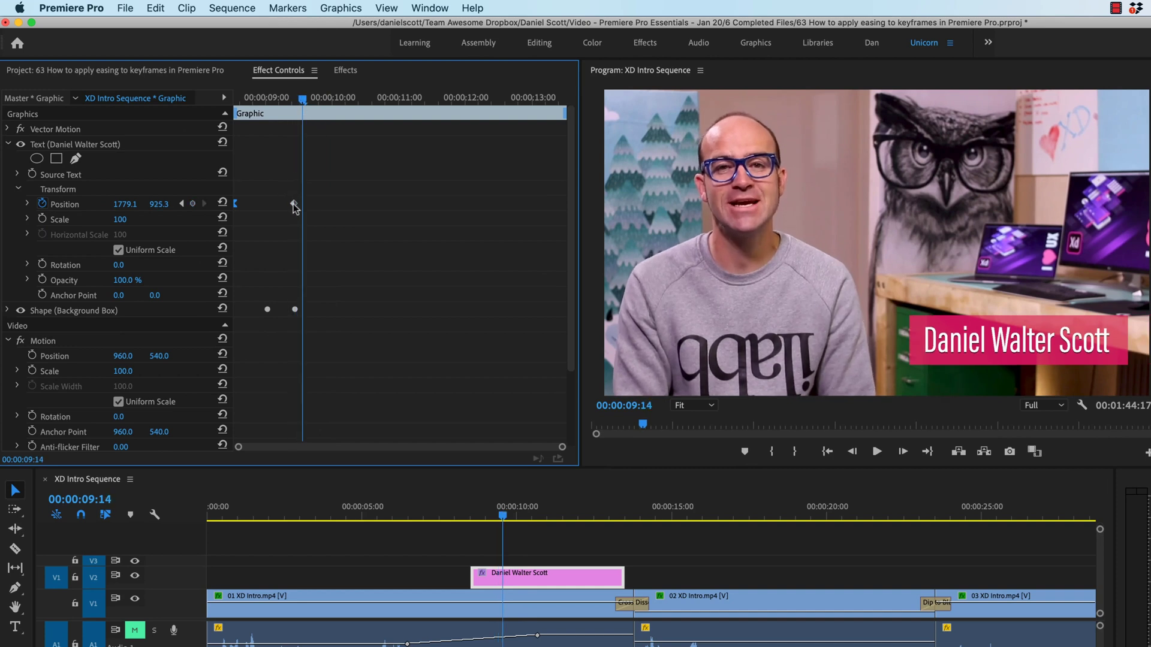
left_click(293, 205)
right_click(293, 207)
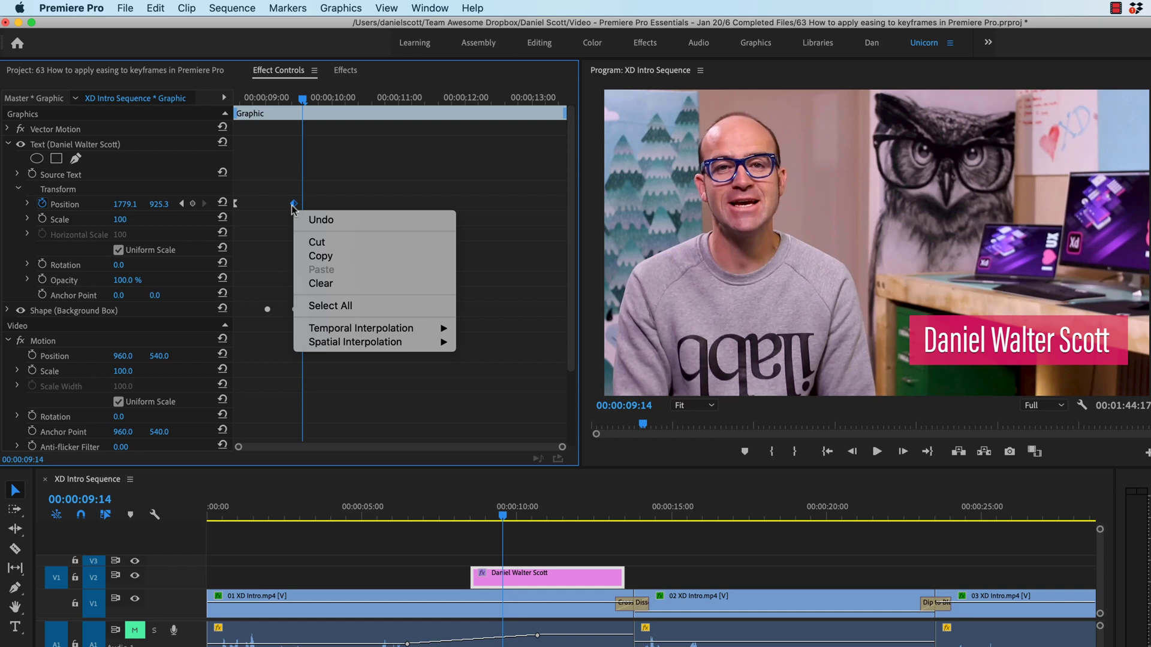
mouse_move(379, 330)
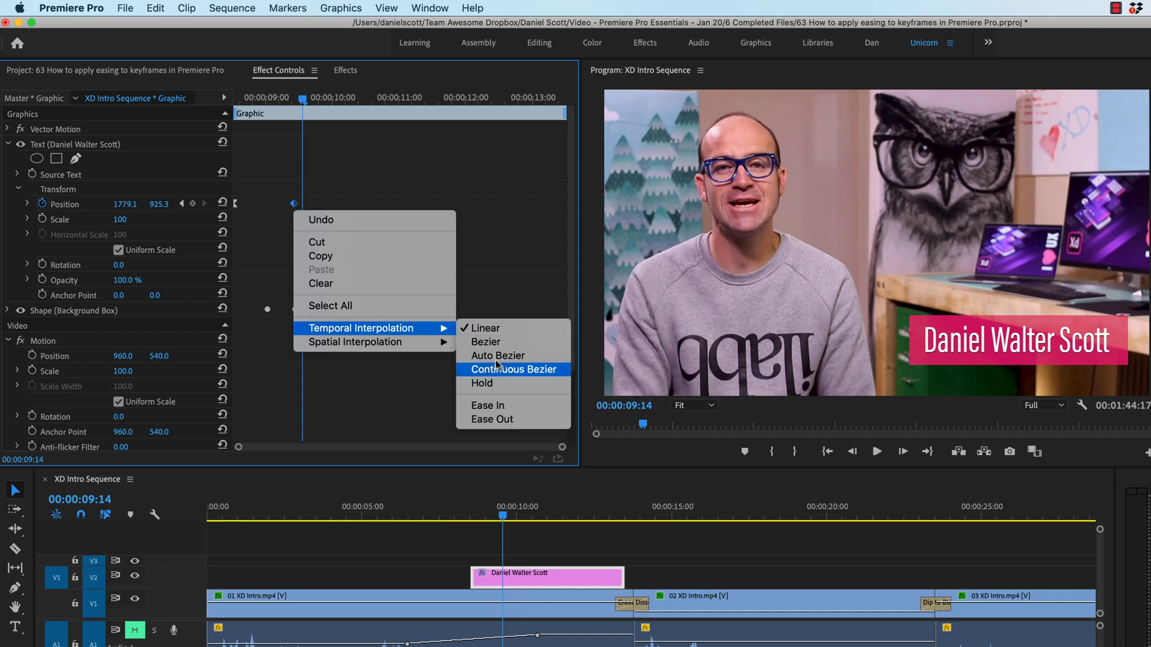
left_click(491, 420)
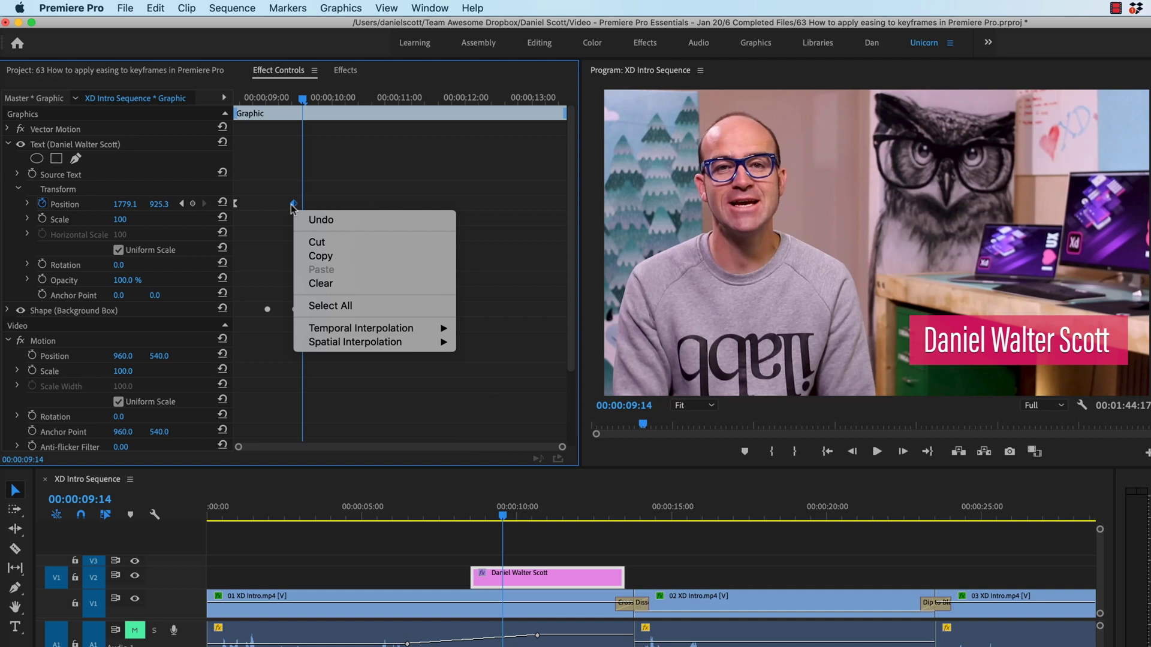
left_click(299, 100)
left_click(276, 101)
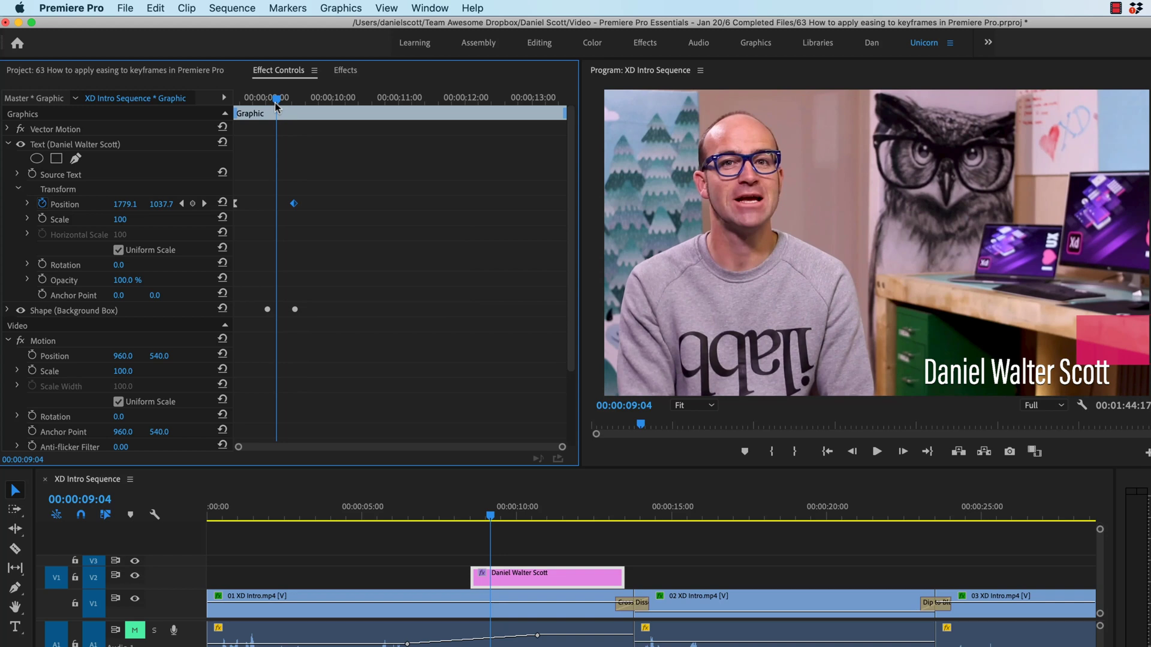
left_click_drag(277, 103, 286, 104)
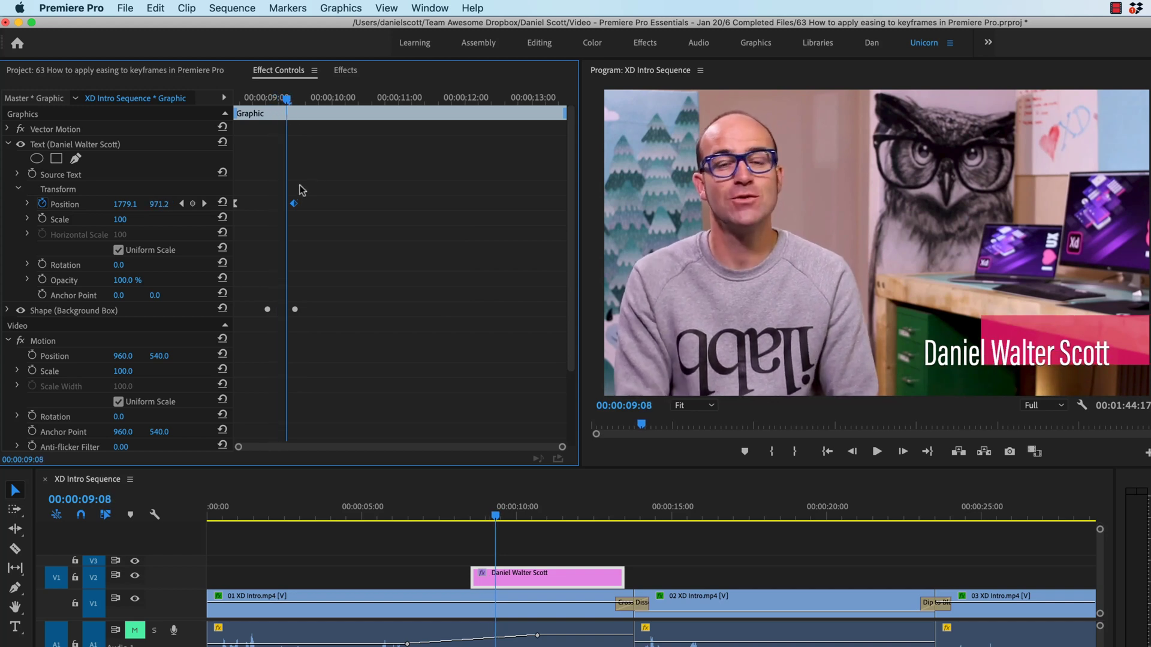
right_click(294, 203)
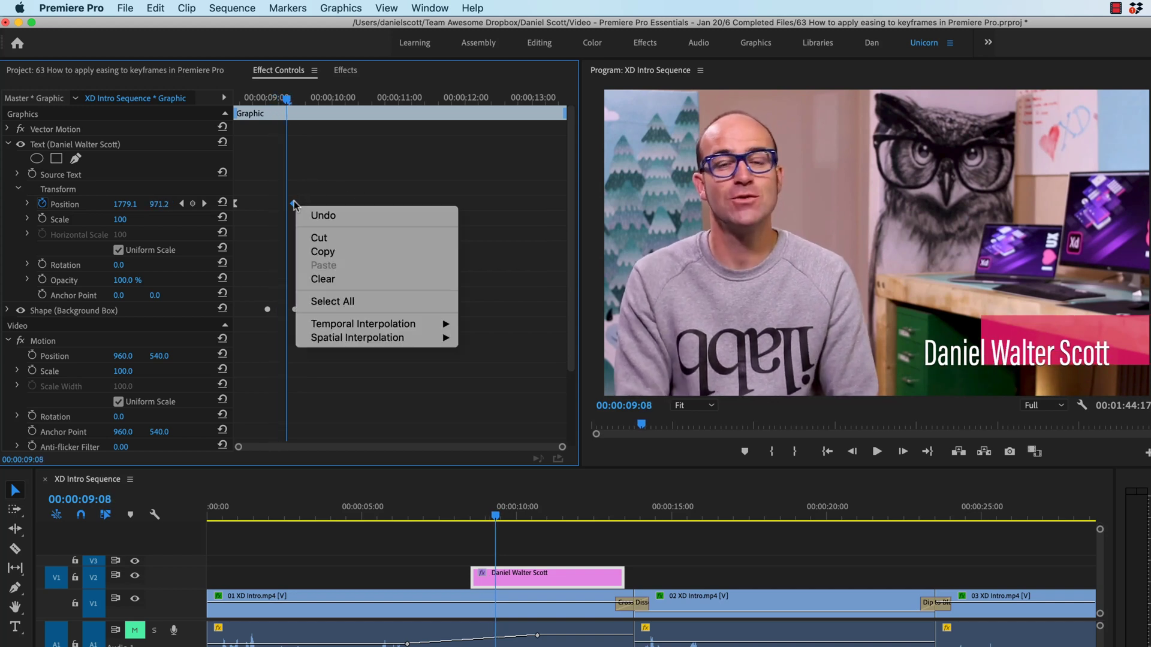
mouse_move(412, 325)
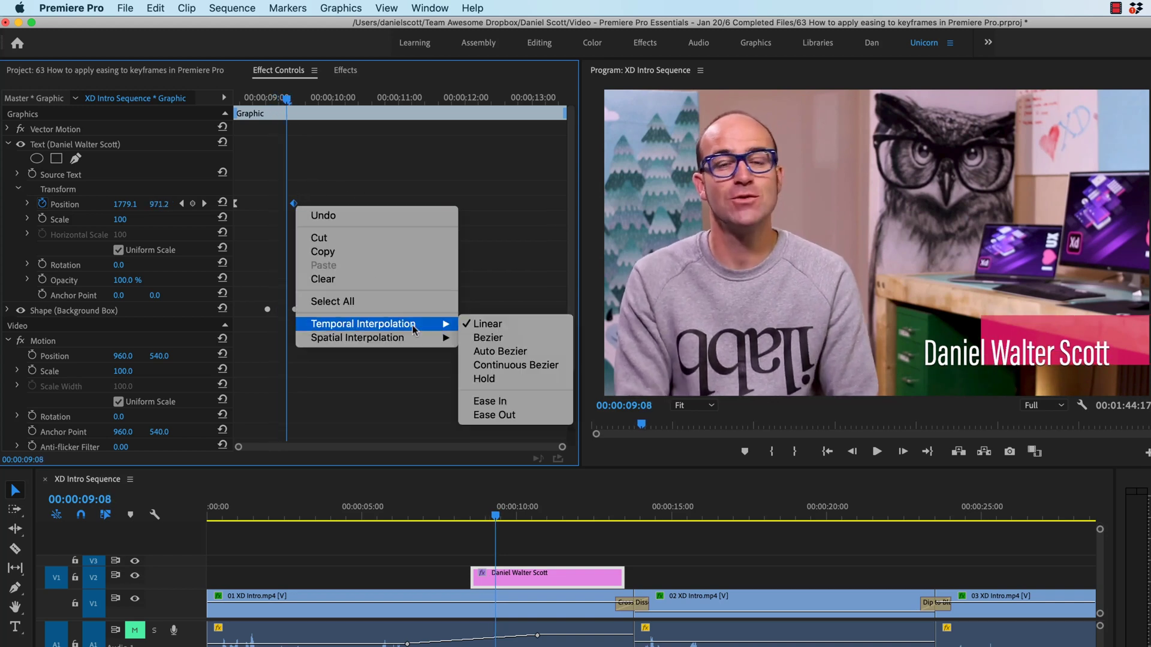
left_click(522, 399)
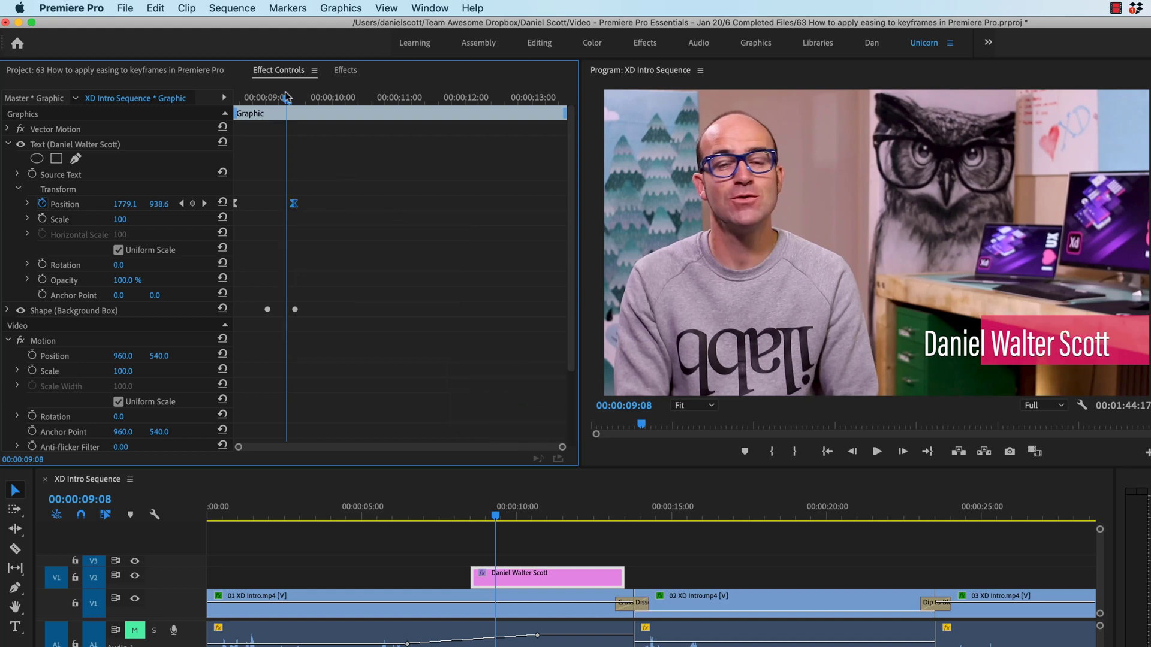
- Play the title's slide-in from its start to check the easing
key("space")
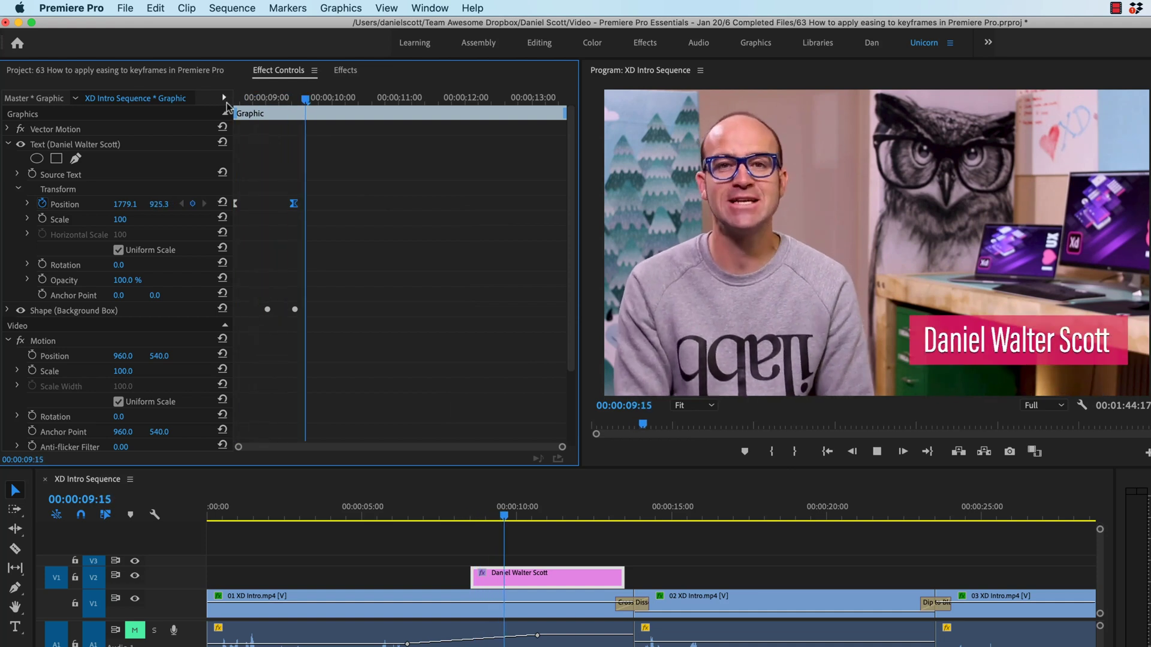
key("Up")
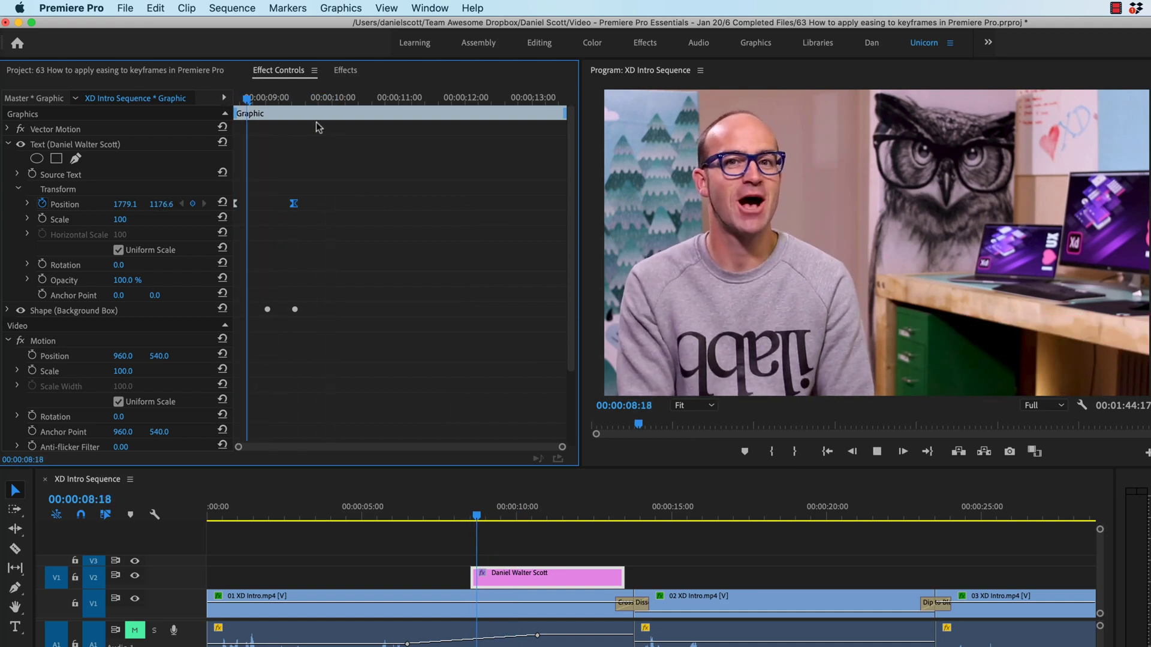
key("space")
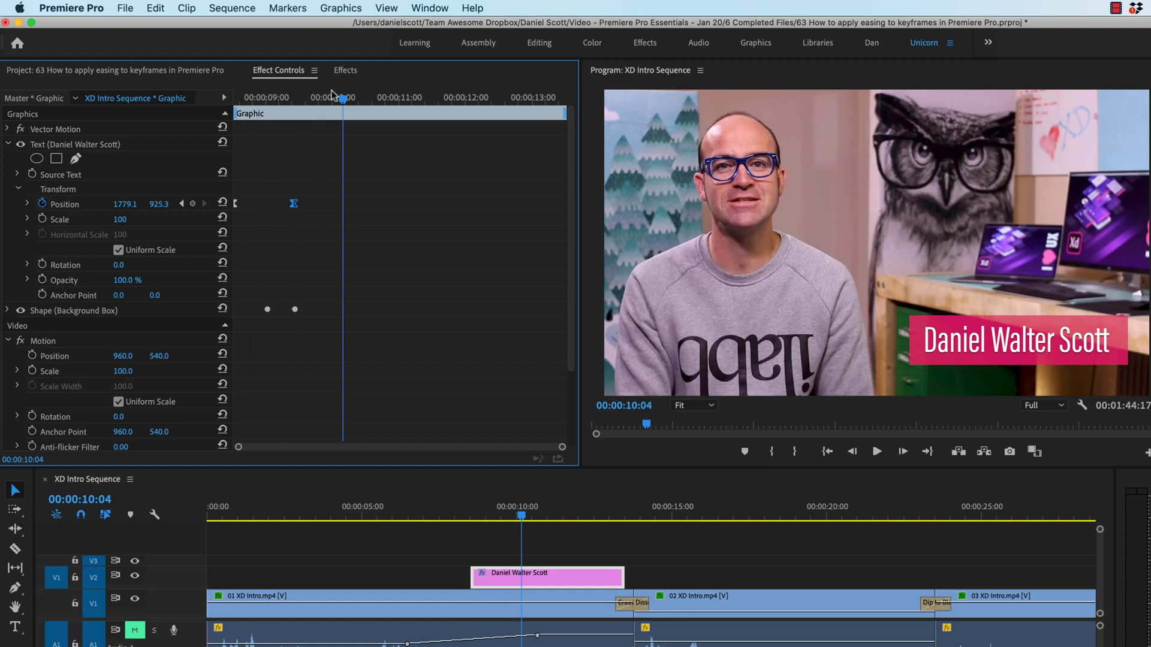
key("Up")
key("space")
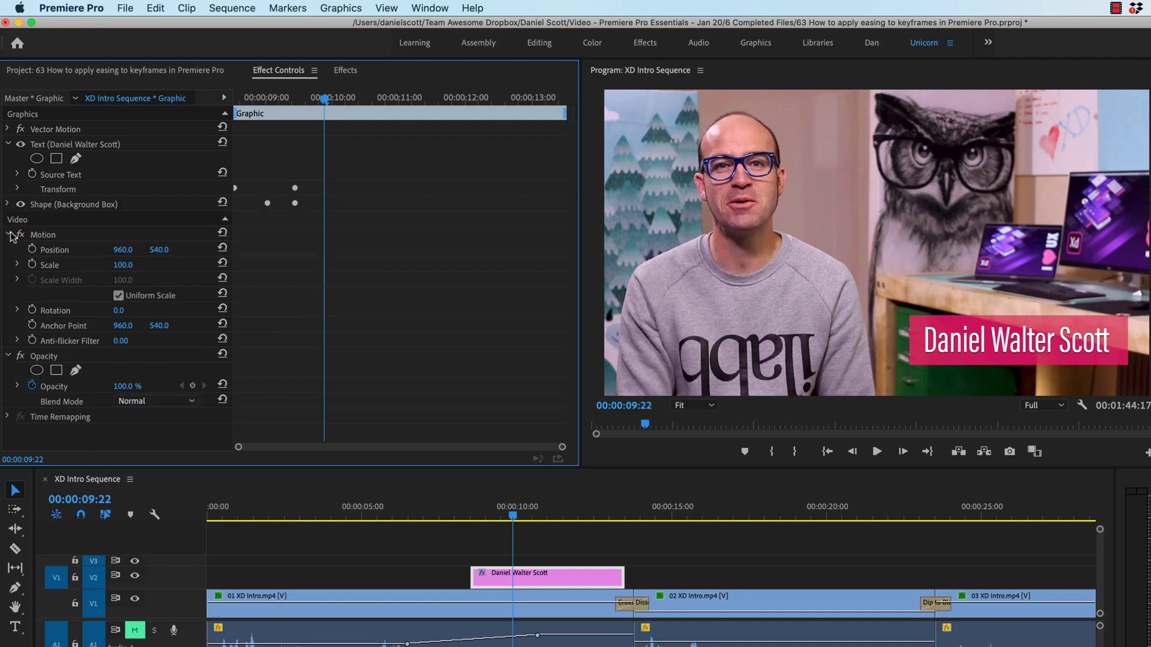
- Collapse Text (Daniel Walter Scott) and twirl open Shape (Background Box) to reveal its Position keyframes
left_click(7, 145)
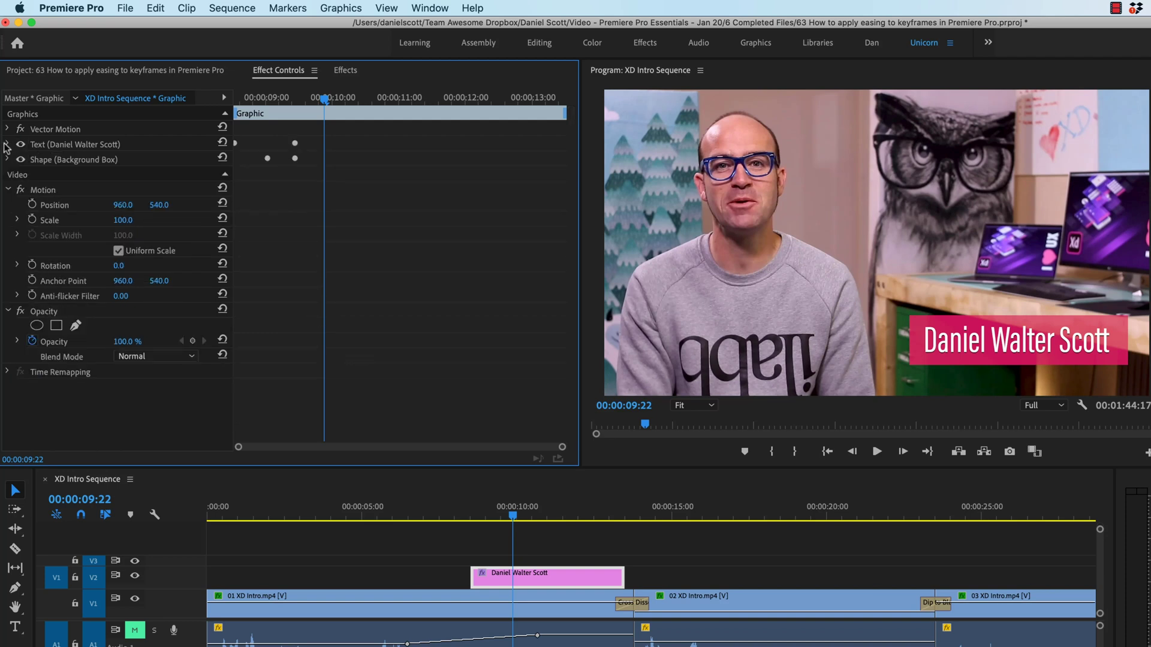
left_click(6, 160)
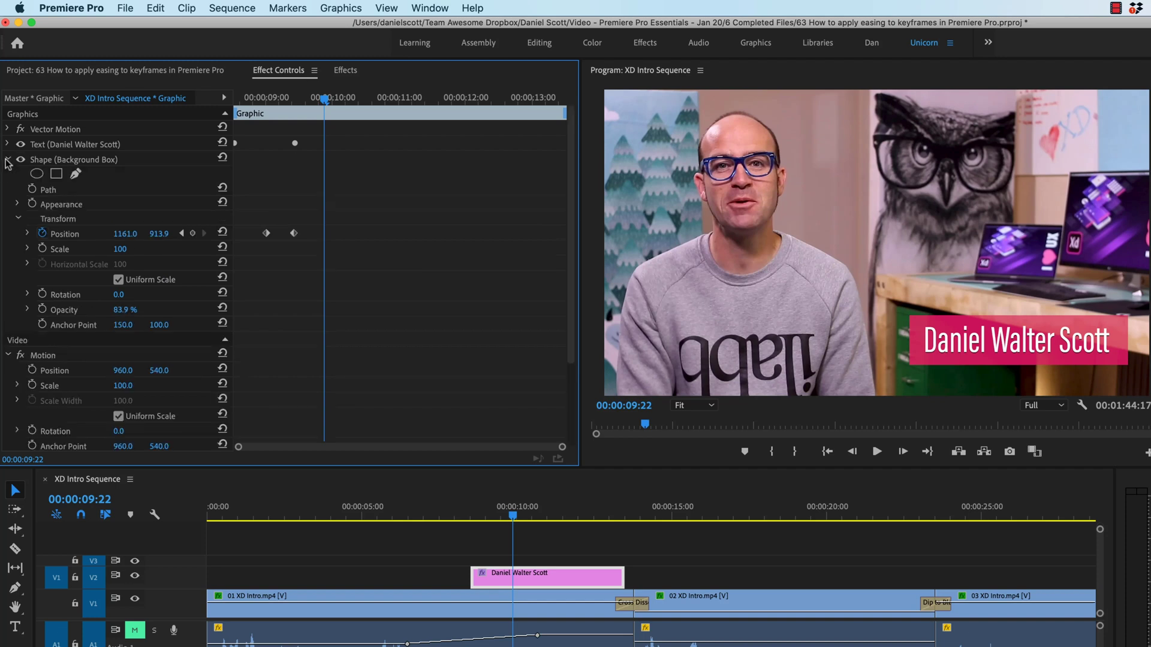
scroll(268, 238, "down", 1)
- Choose a Temporal Interpolation option for the box's first Position keyframe, then scrub its slide-in
right_click(267, 220)
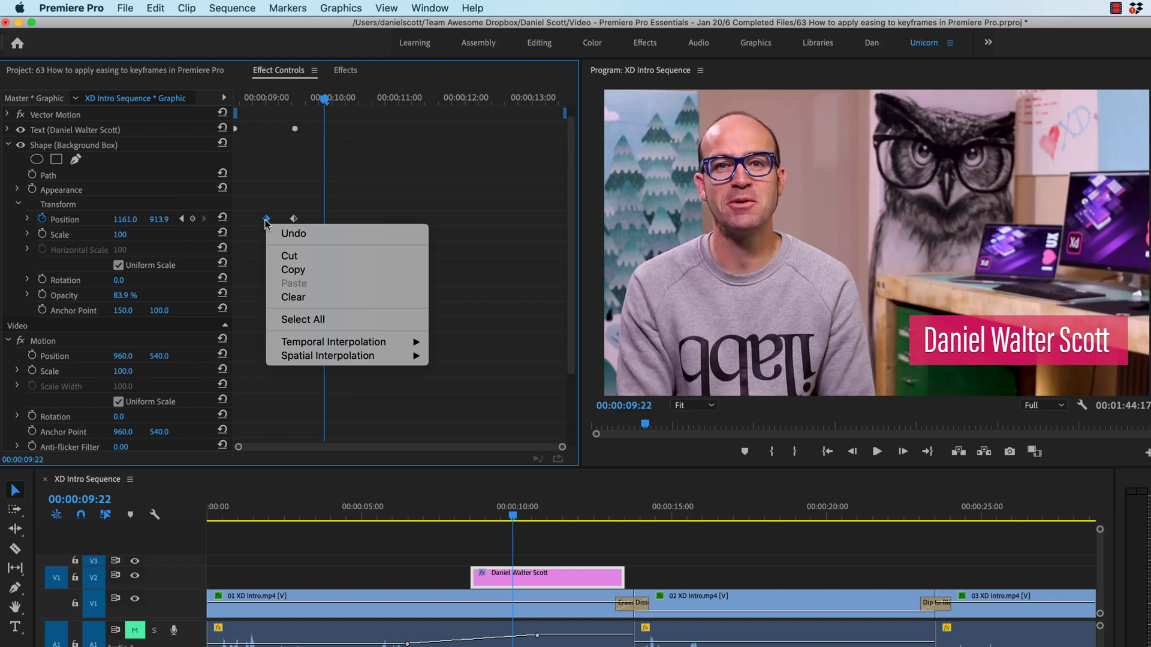
mouse_move(343, 345)
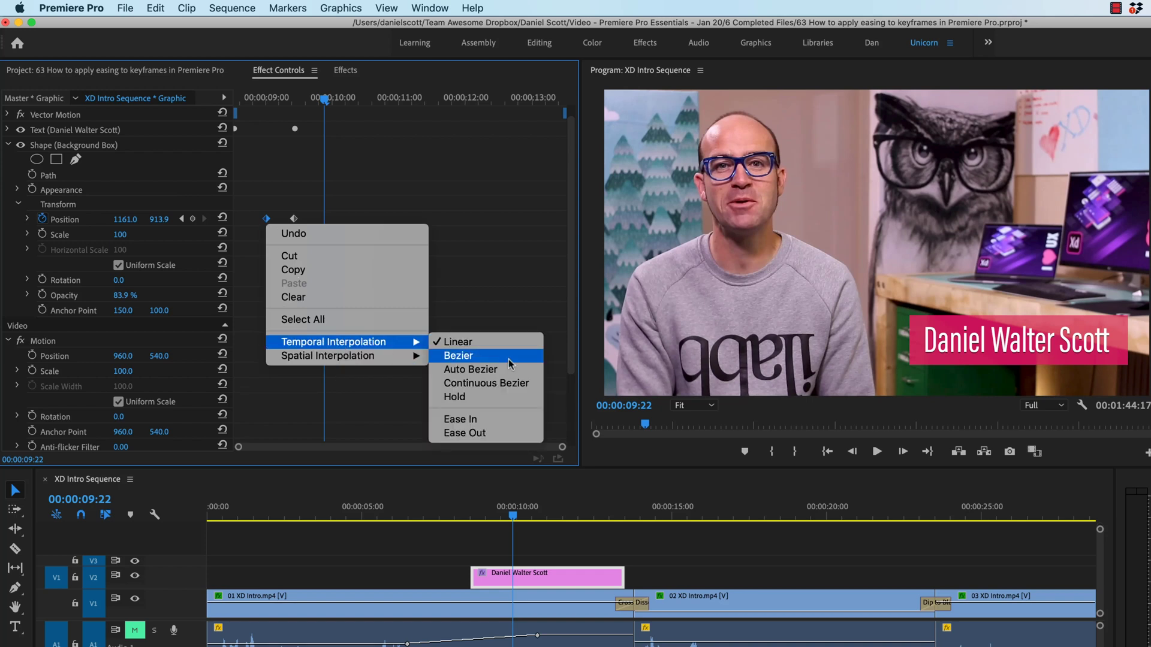
left_click(501, 433)
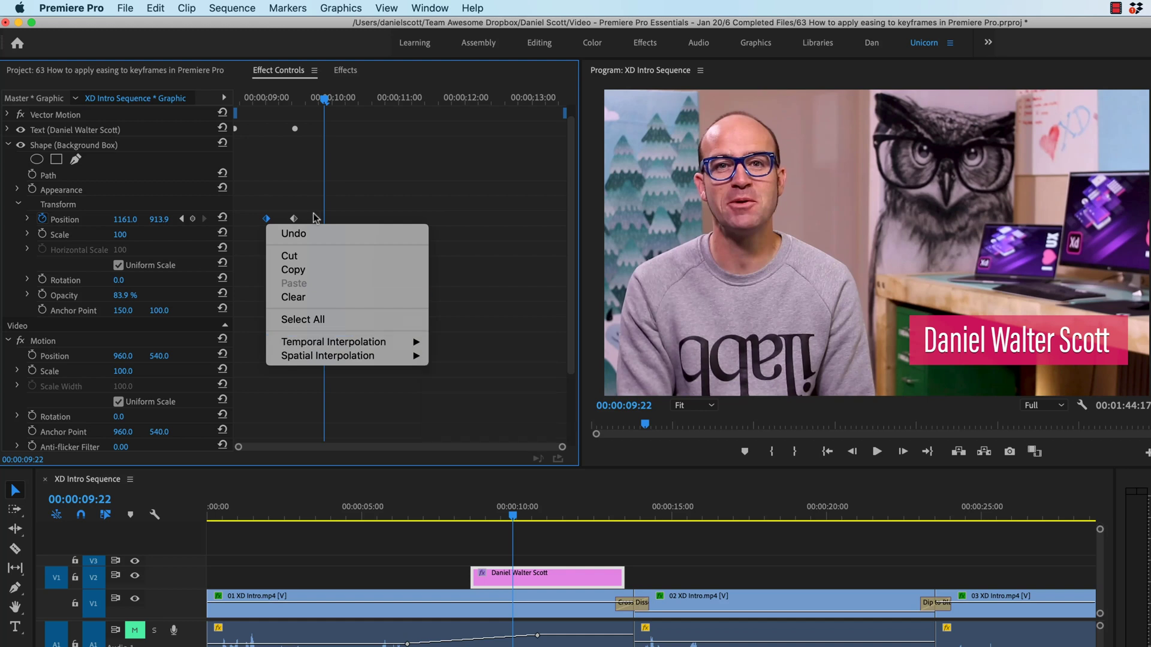
left_click(263, 99)
mouse_move(264, 101)
left_mouse_down()
mouse_move(244, 99)
mouse_move(282, 103)
left_mouse_up()
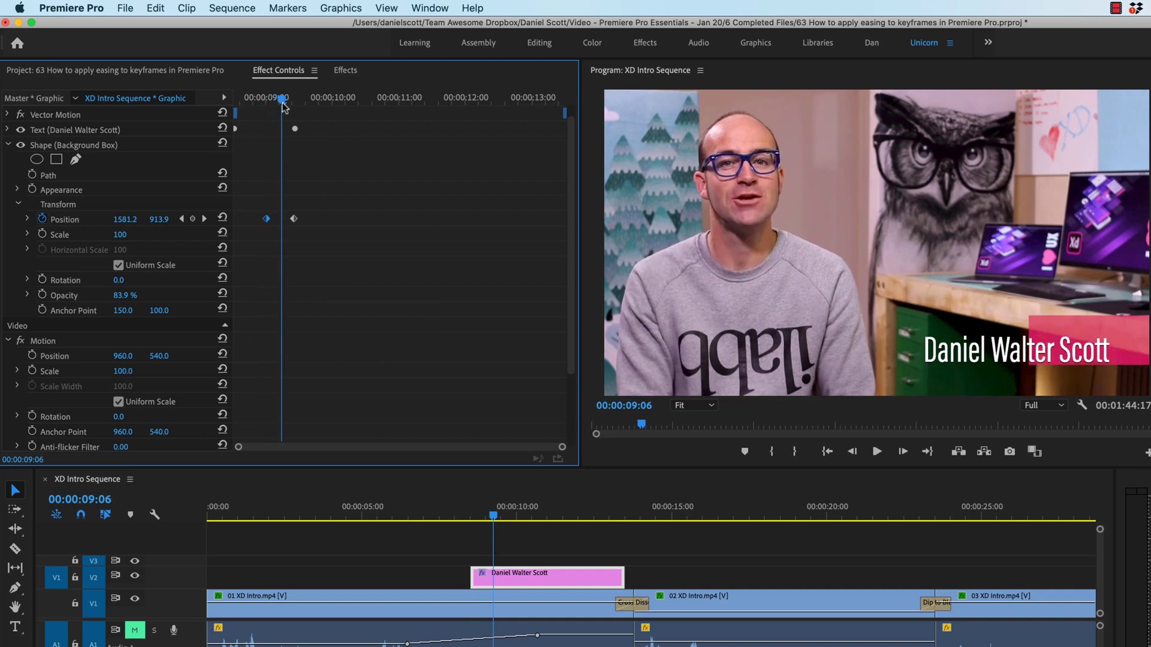
- Apply Ease Out, then Ease In, to the background box's first Position keyframe
right_click(266, 221)
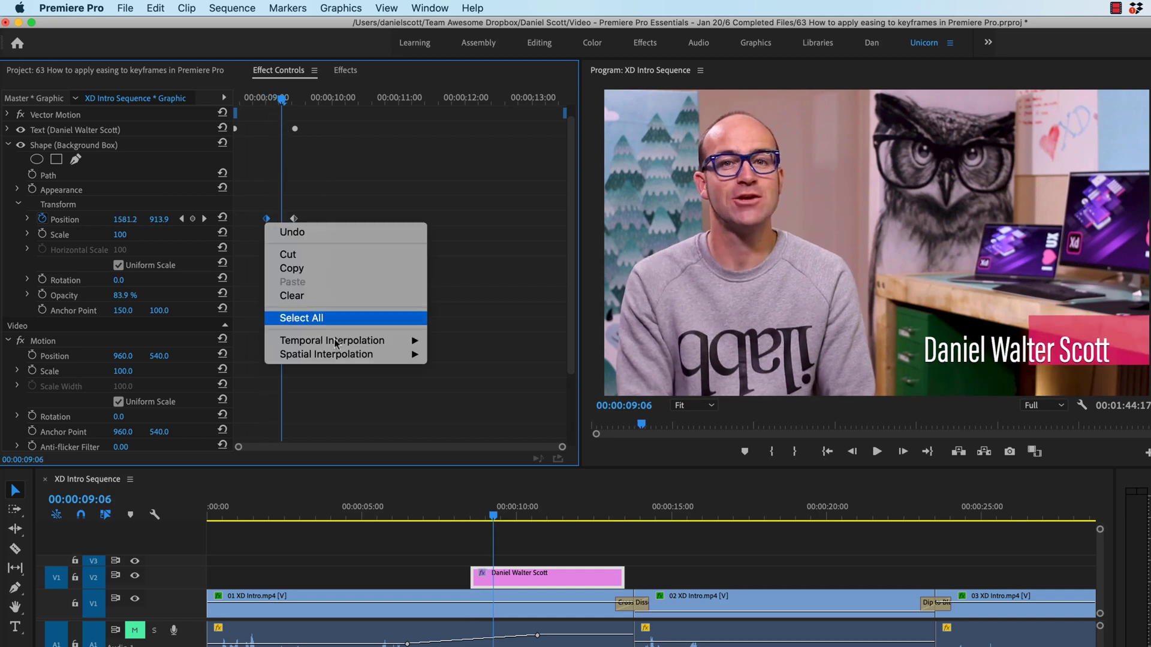
mouse_move(360, 342)
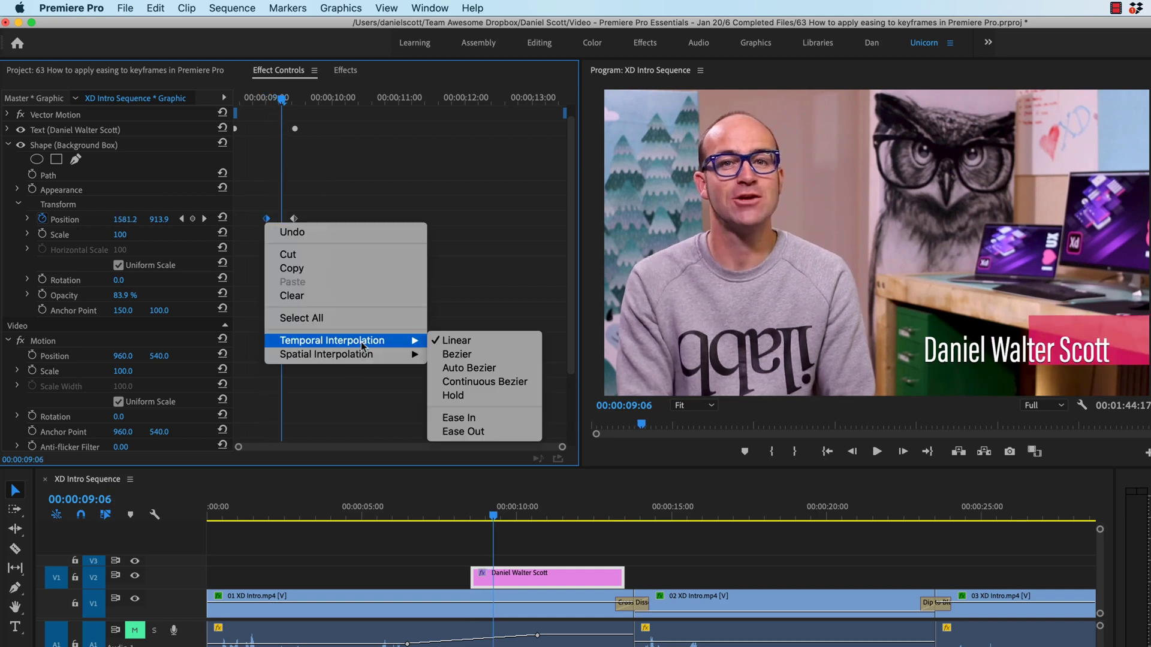
left_click(455, 432)
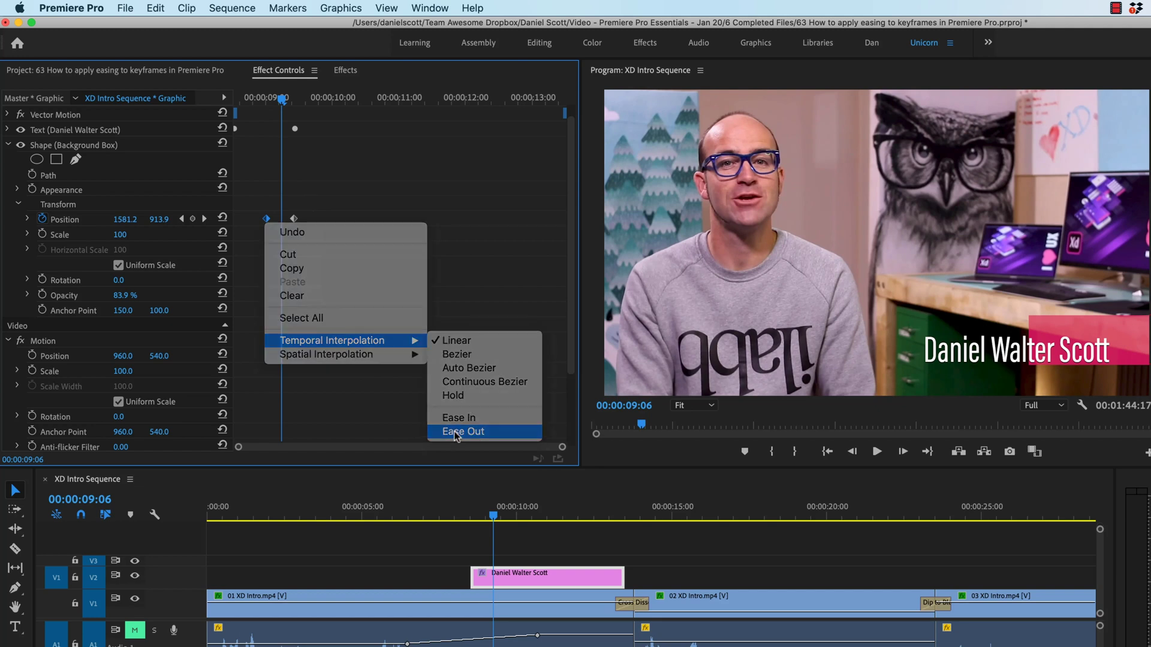
right_click(267, 220)
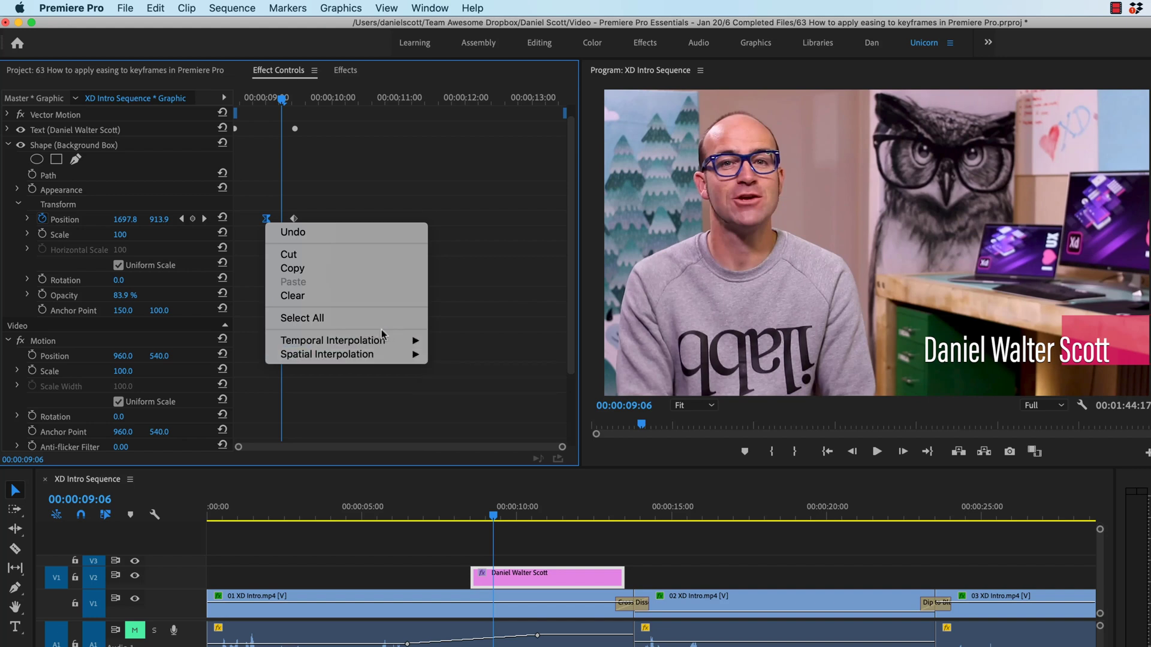
mouse_move(384, 341)
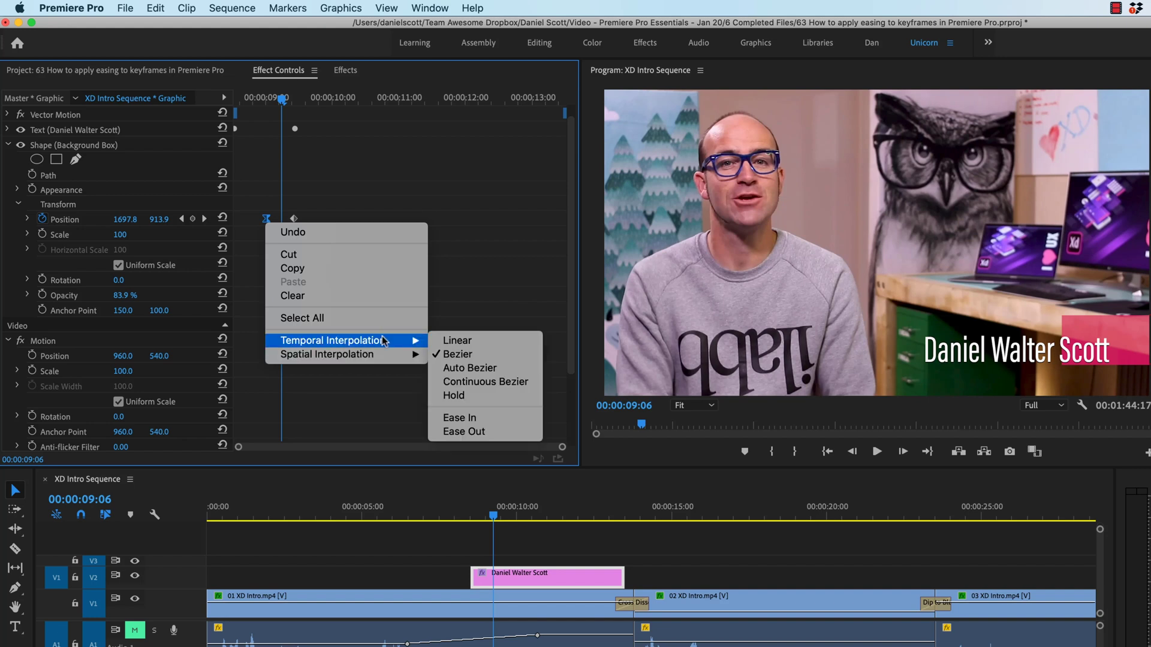
left_click(454, 418)
- Try Ease In then Ease Out on the box's second Position keyframe, then undo
left_click(295, 219)
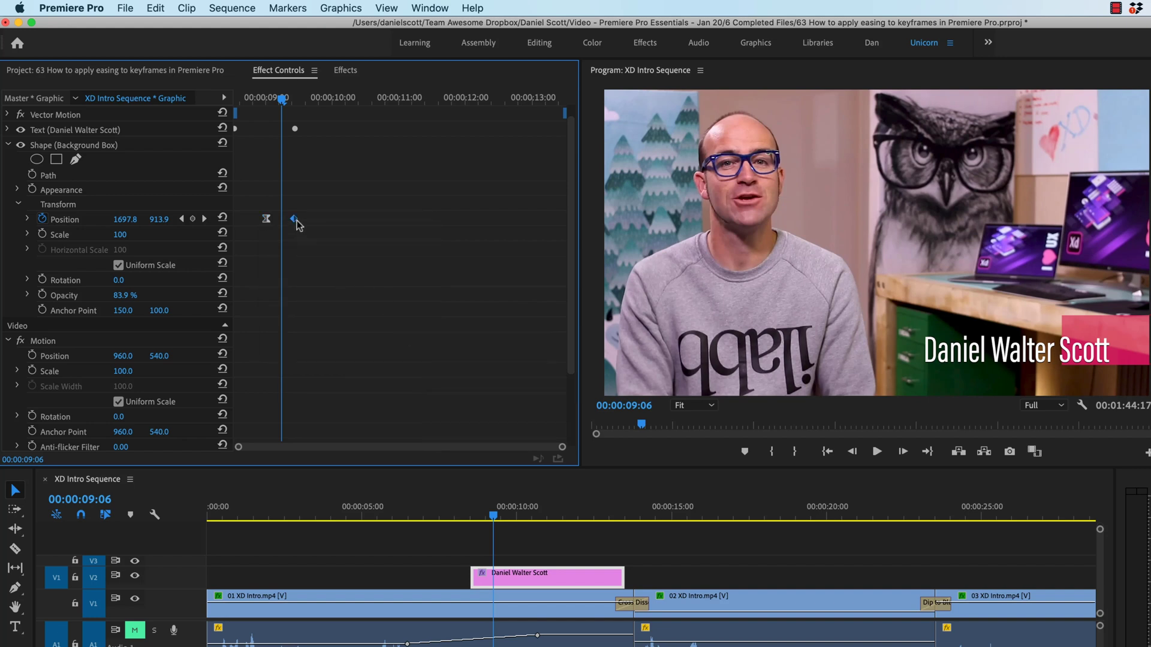
right_click(295, 221)
mouse_move(360, 340)
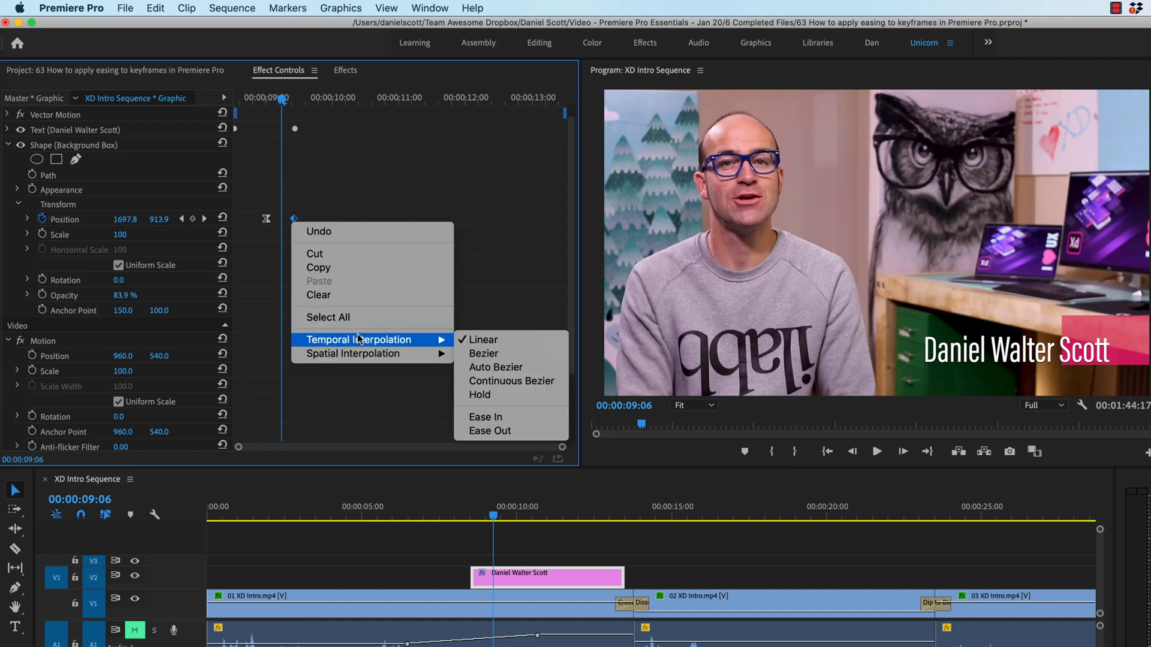
left_click(486, 417)
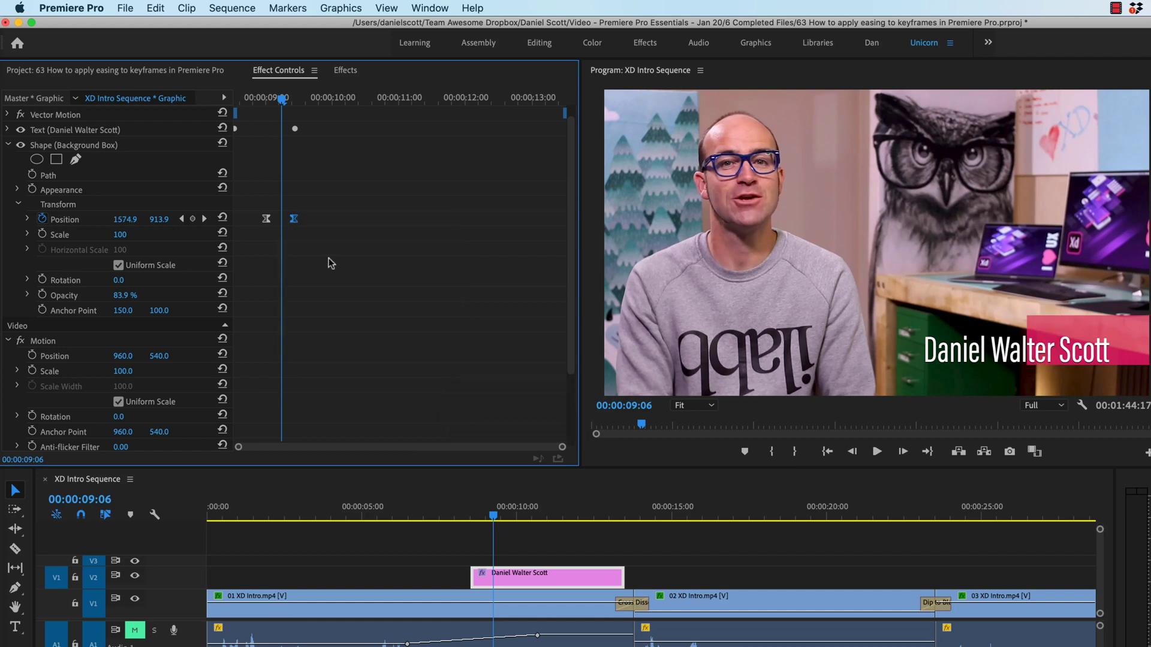
right_click(295, 220)
mouse_move(404, 344)
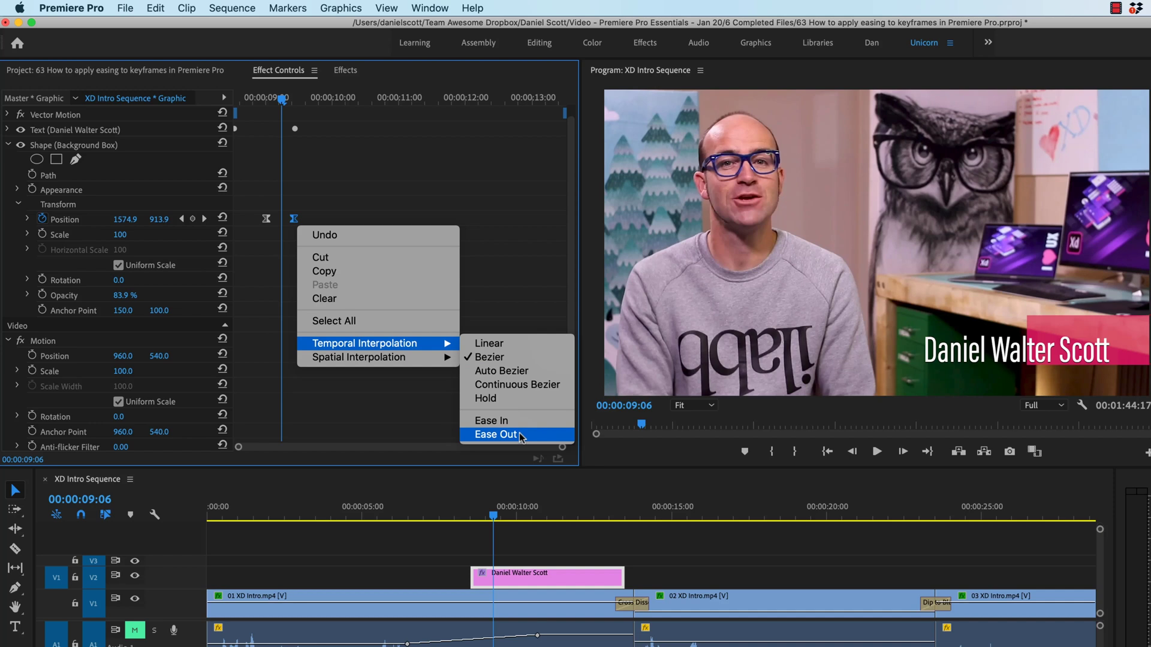
left_click(519, 432)
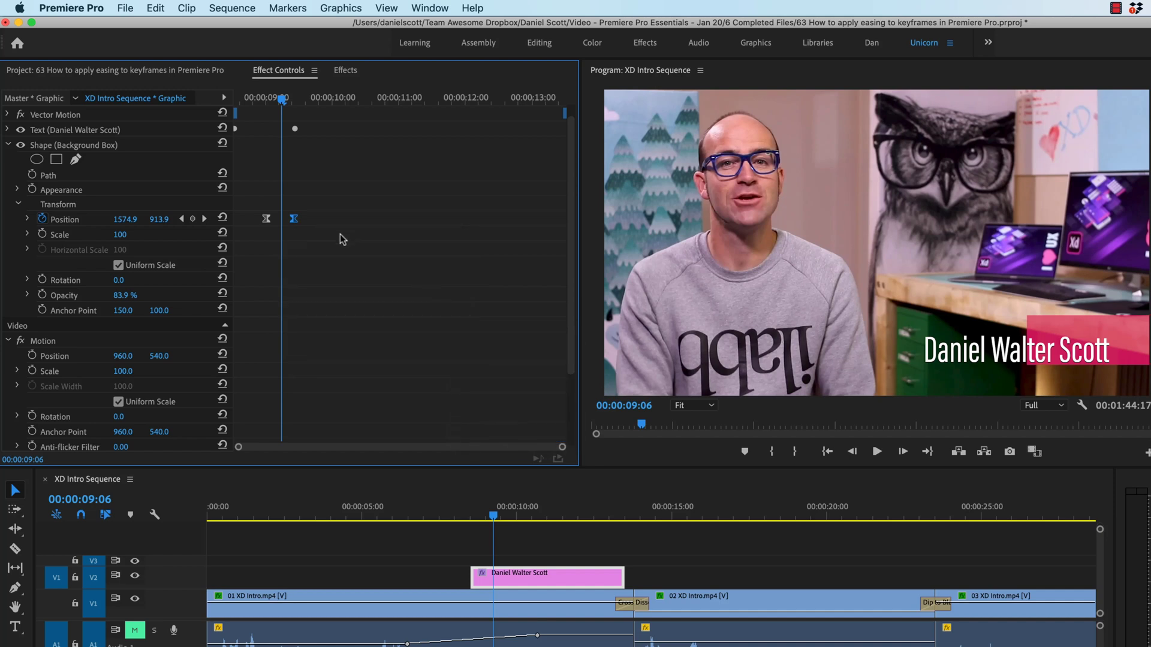
key("ctrl+z")
- Set Ease Out on the box's first Position keyframe and Ease In on the second
right_click(267, 221)
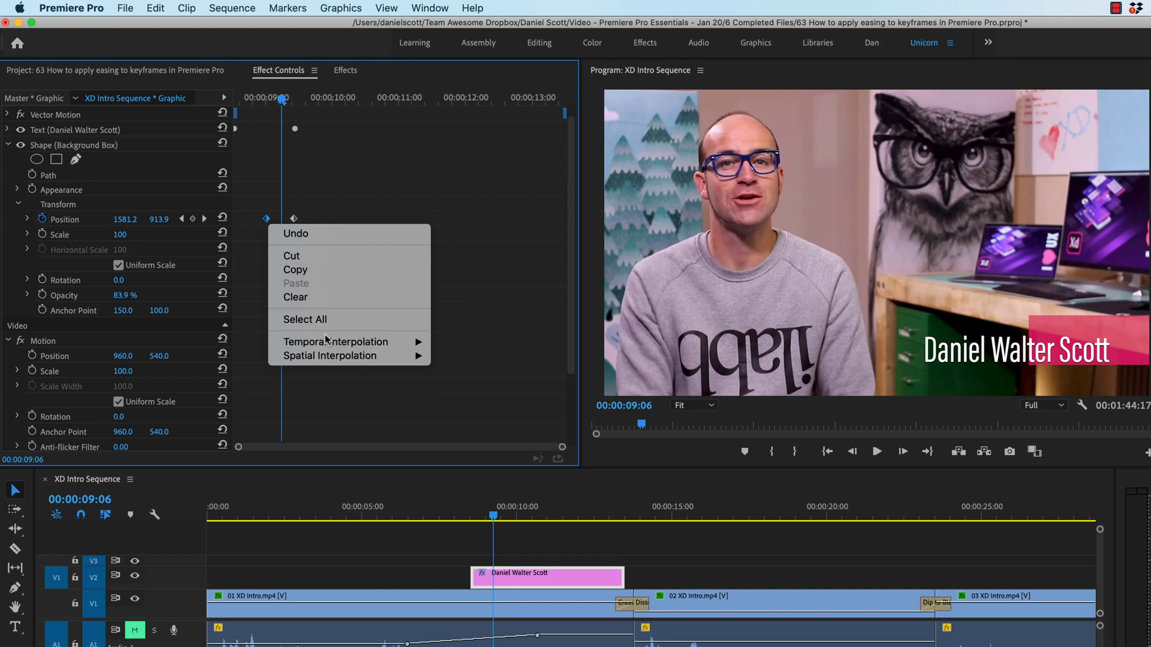
mouse_move(405, 343)
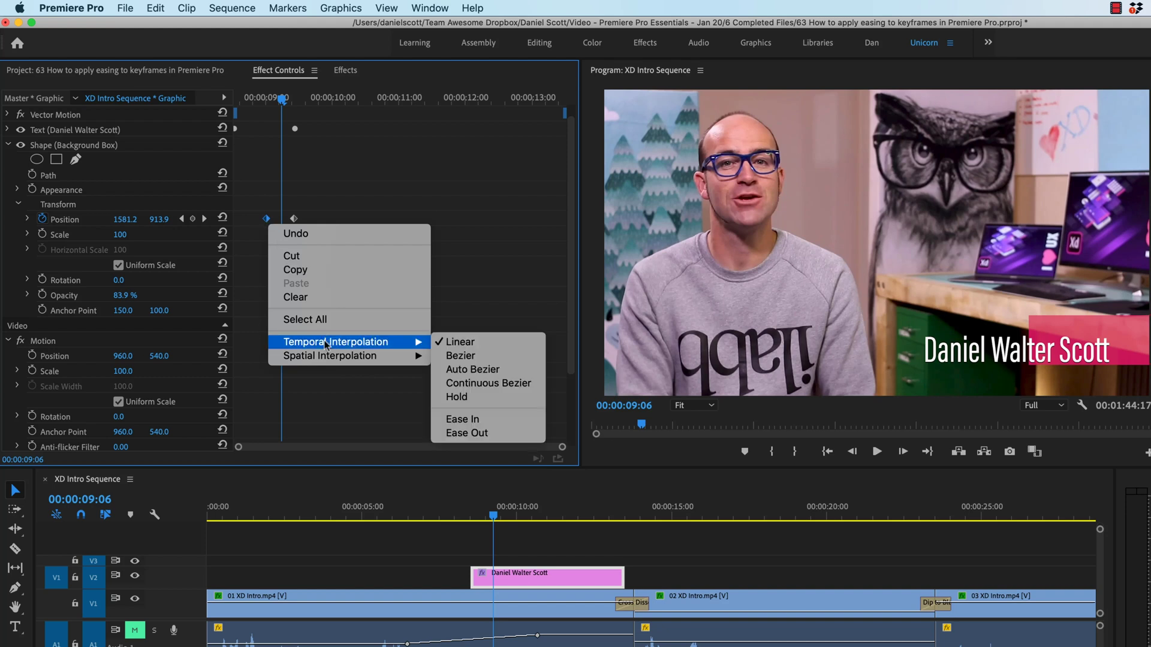
left_click(467, 433)
scroll(293, 221, "down", 1)
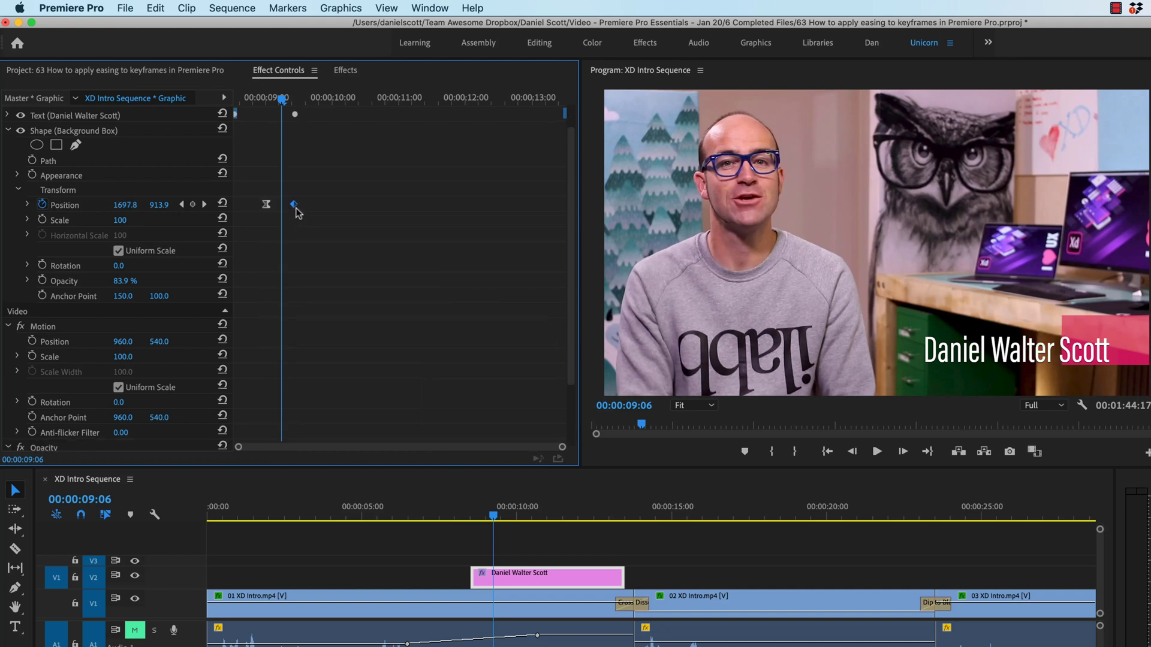
right_click(294, 205)
mouse_move(371, 331)
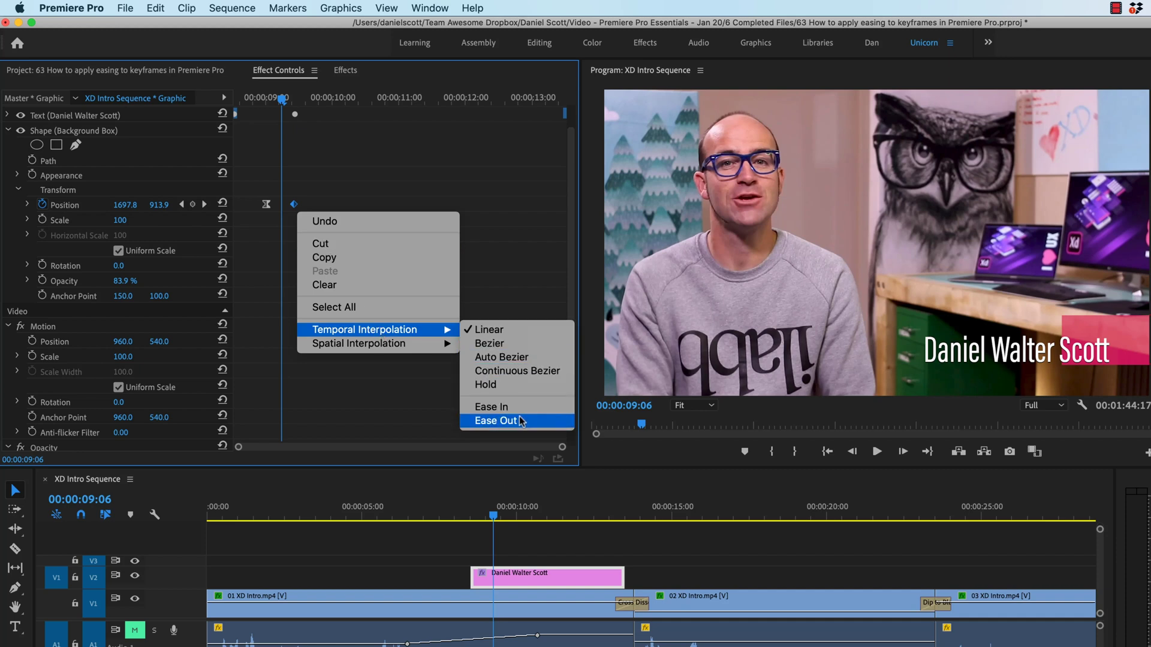
left_click(491, 407)
- Play the name title from the graphic's start, replaying the box's eased slide-in
left_click_drag(282, 99, 242, 101)
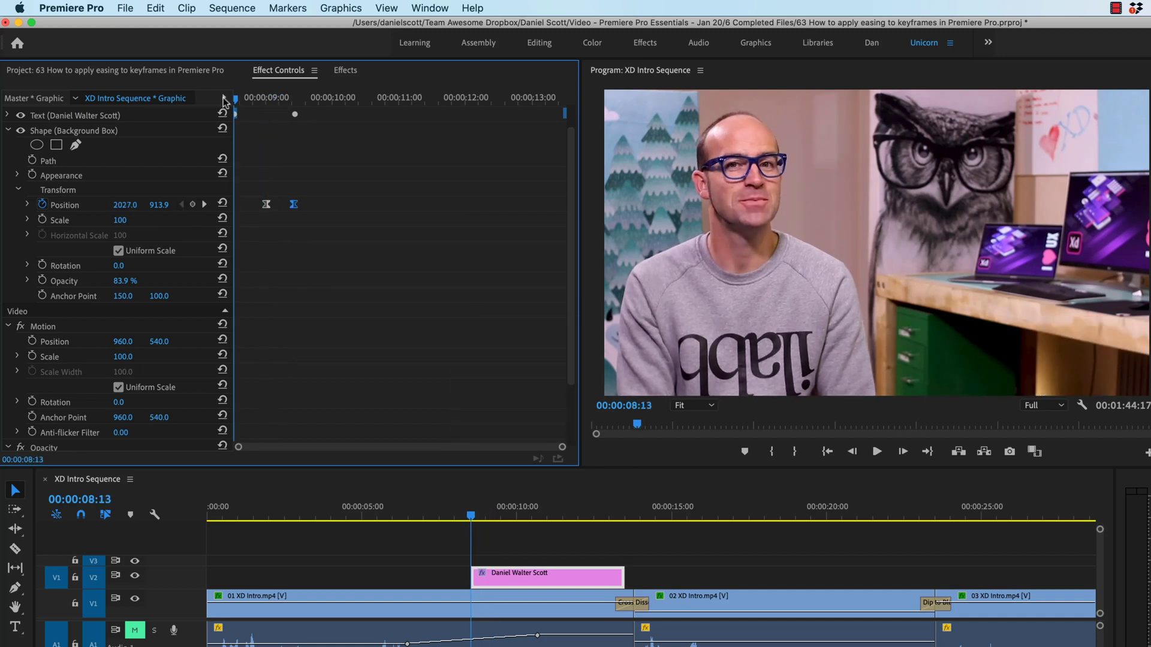
key("space")
key("space")
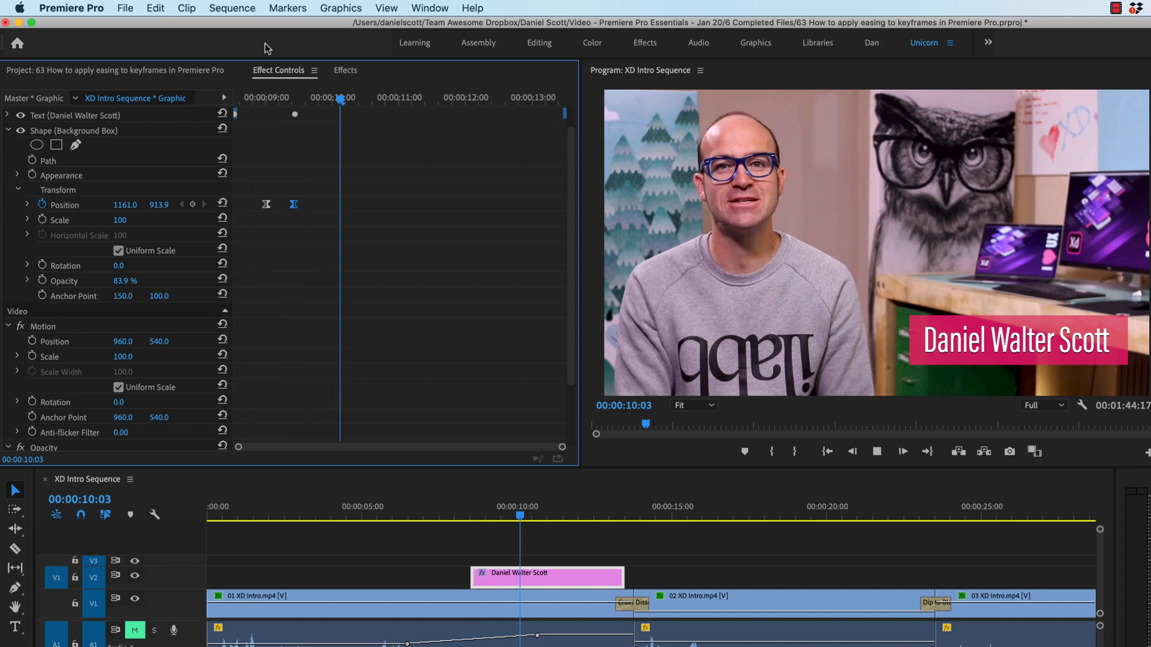
left_click_drag(303, 95, 177, 101)
key("space")
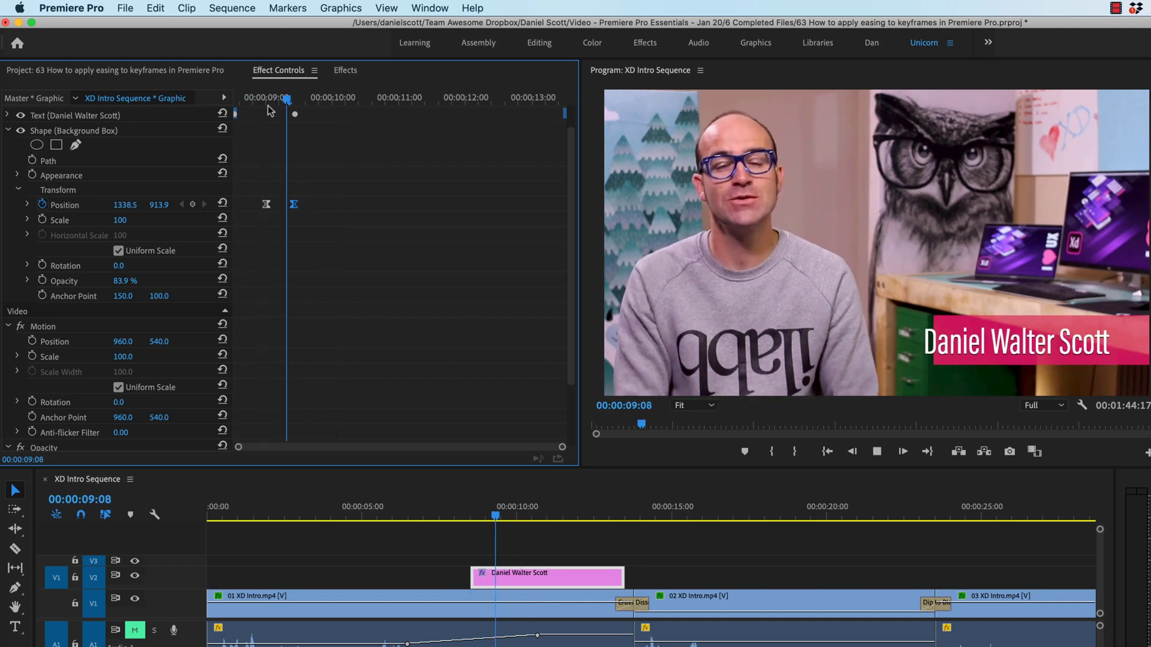
key("space")
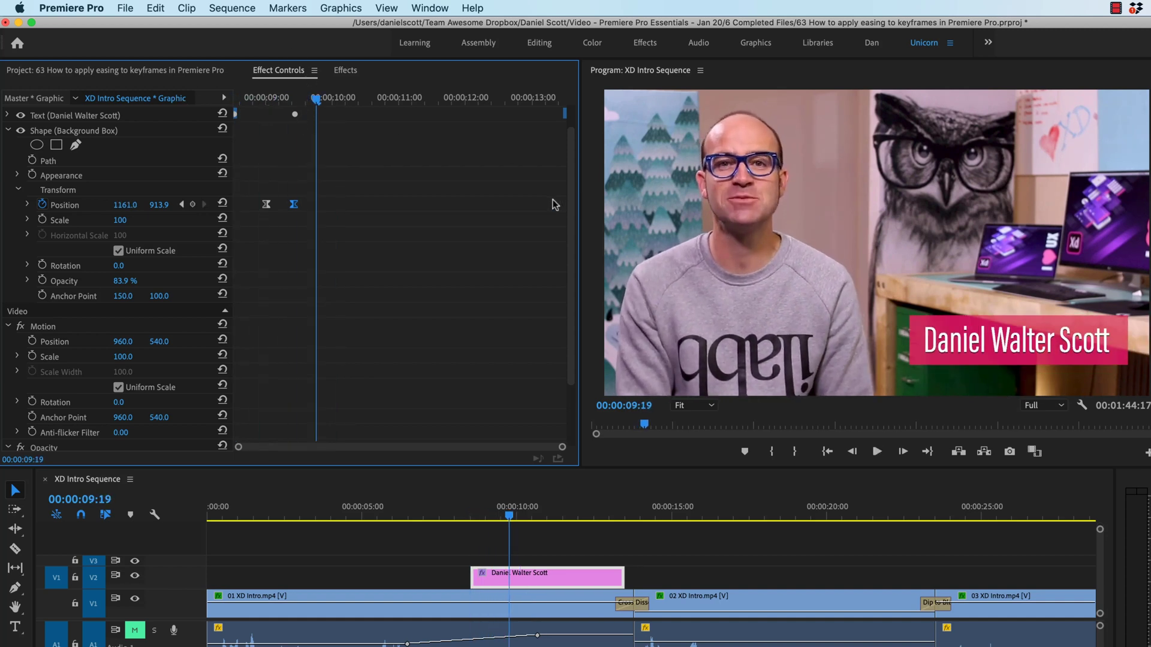
key("space")
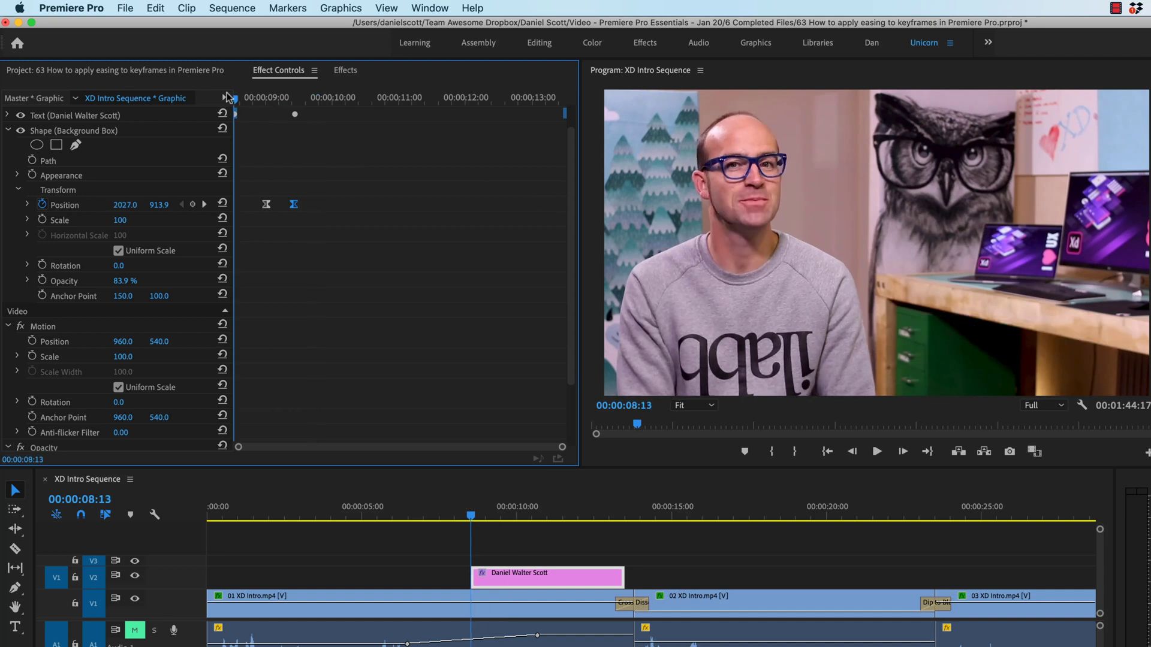
key("space")
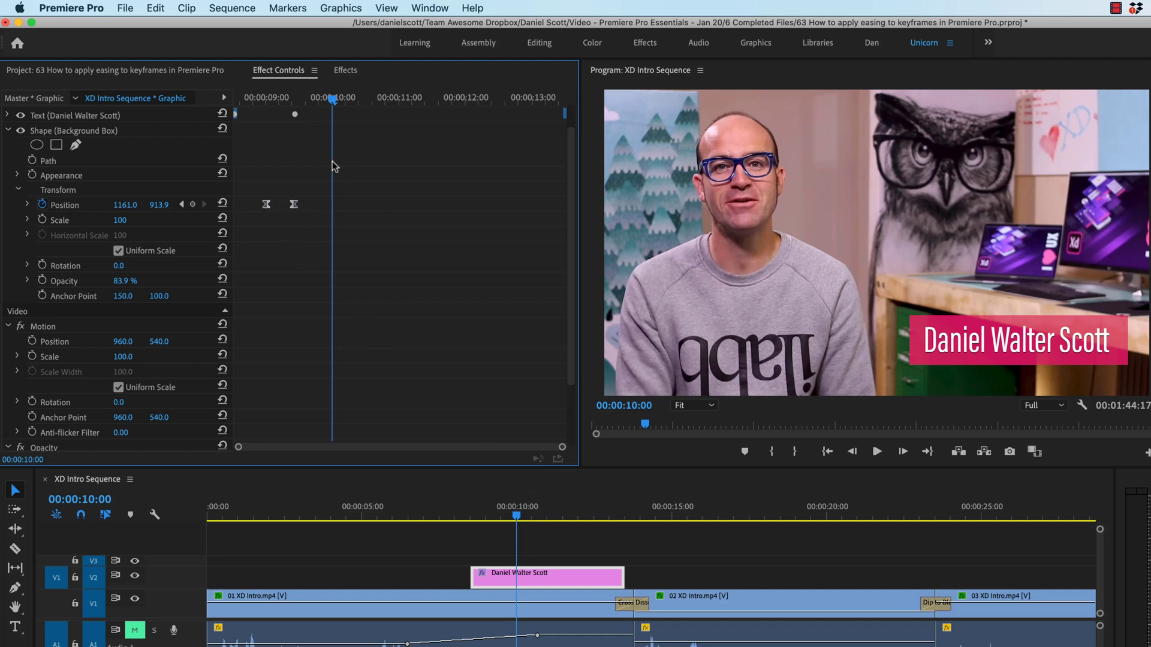
- Drag the box's second Position keyframe later in time to lengthen the slide-in
left_click_drag(294, 204, 280, 204)
left_click(277, 97)
left_click_drag(276, 97, 321, 100)
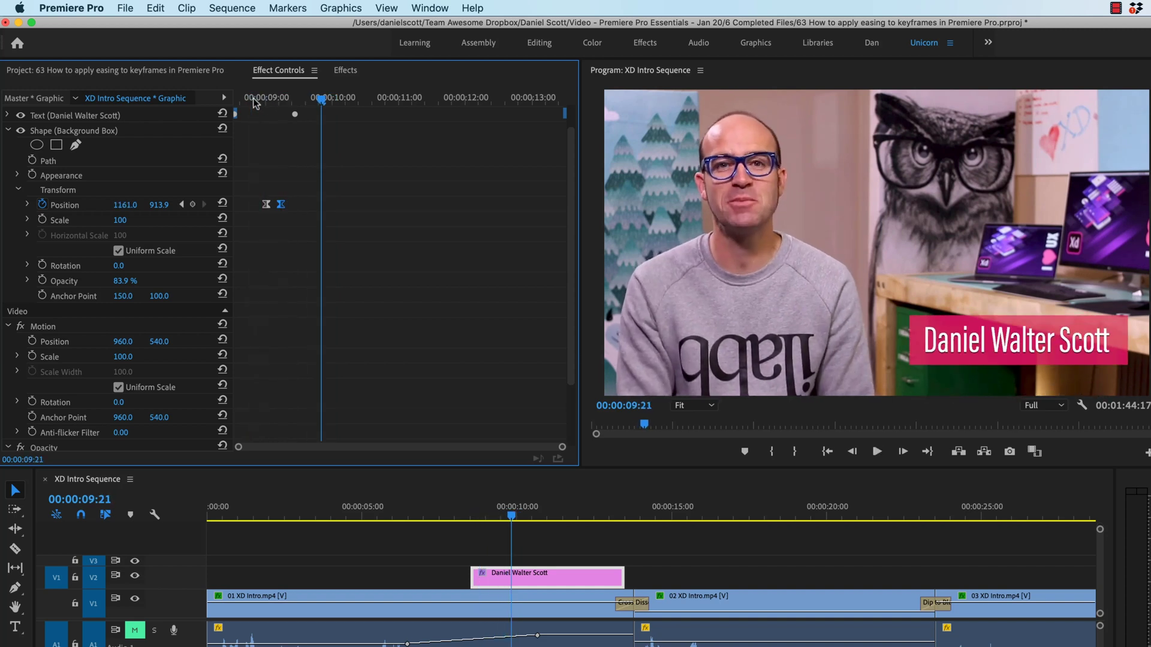
left_click_drag(283, 205, 307, 204)
- Play from the graphic's start and scrub through the longer slide-in
left_click(232, 99)
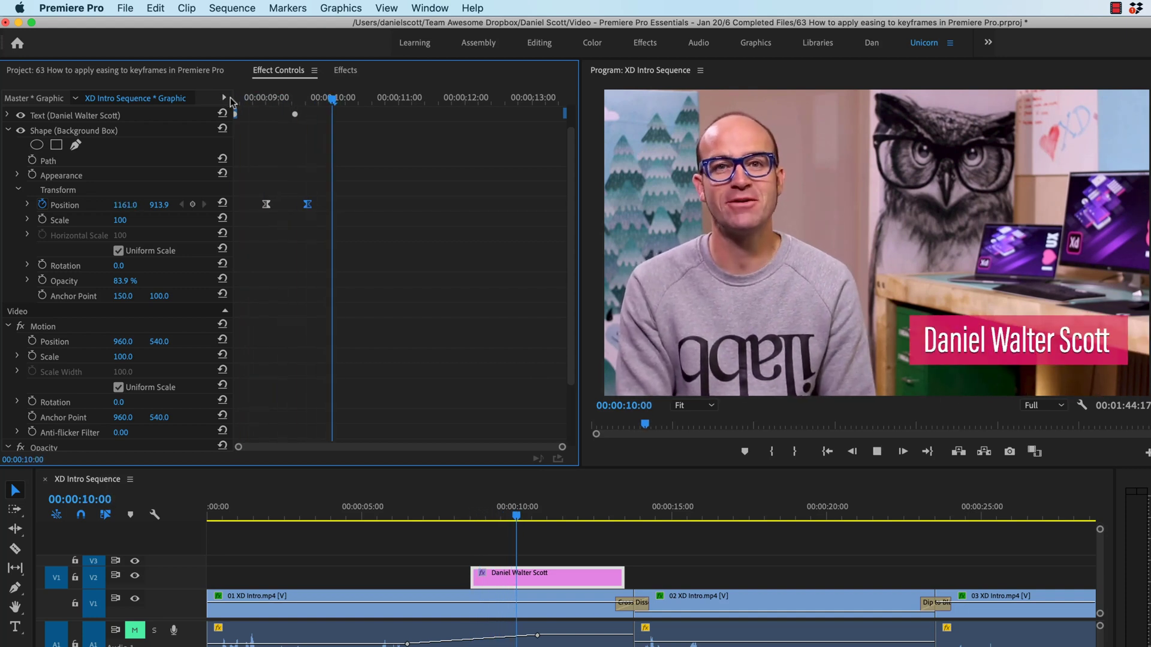
key("space")
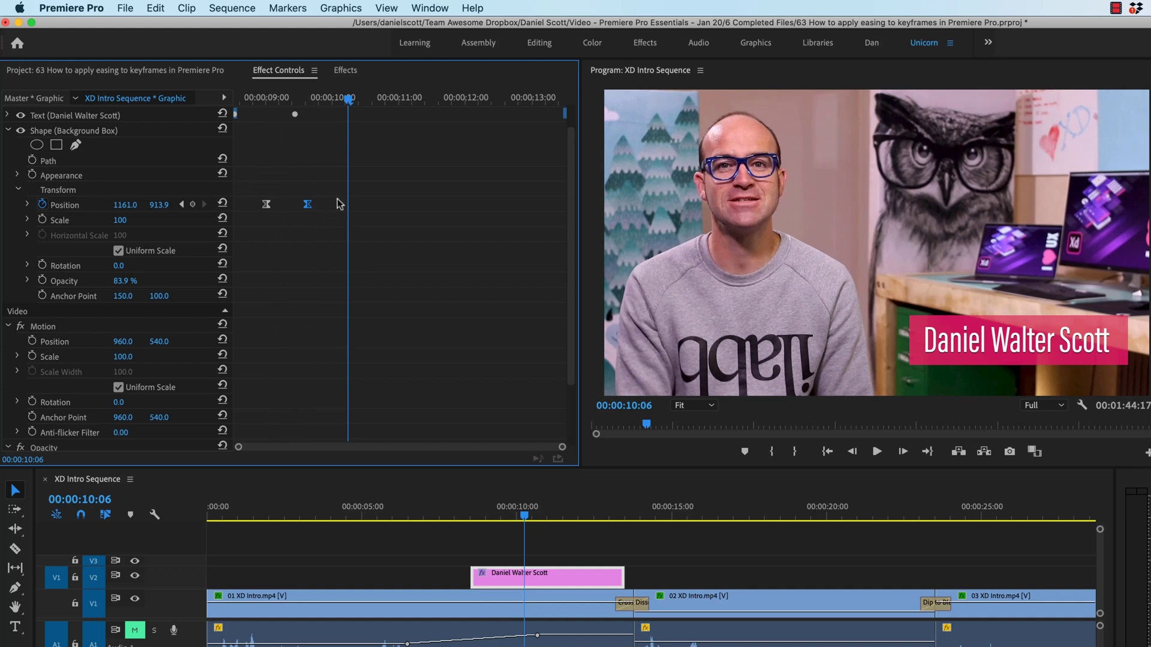
mouse_move(294, 99)
left_mouse_down()
mouse_move(266, 100)
mouse_move(314, 101)
left_mouse_up()
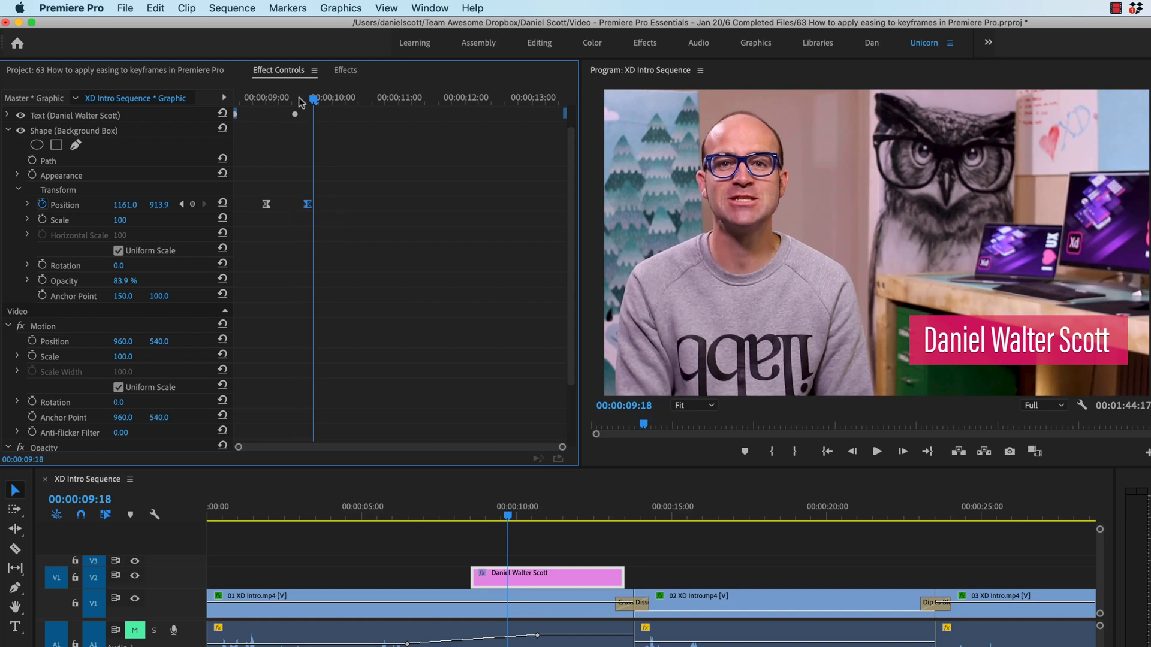
mouse_move(300, 99)
left_mouse_down()
mouse_move(267, 100)
mouse_move(299, 109)
mouse_move(310, 101)
left_mouse_up()
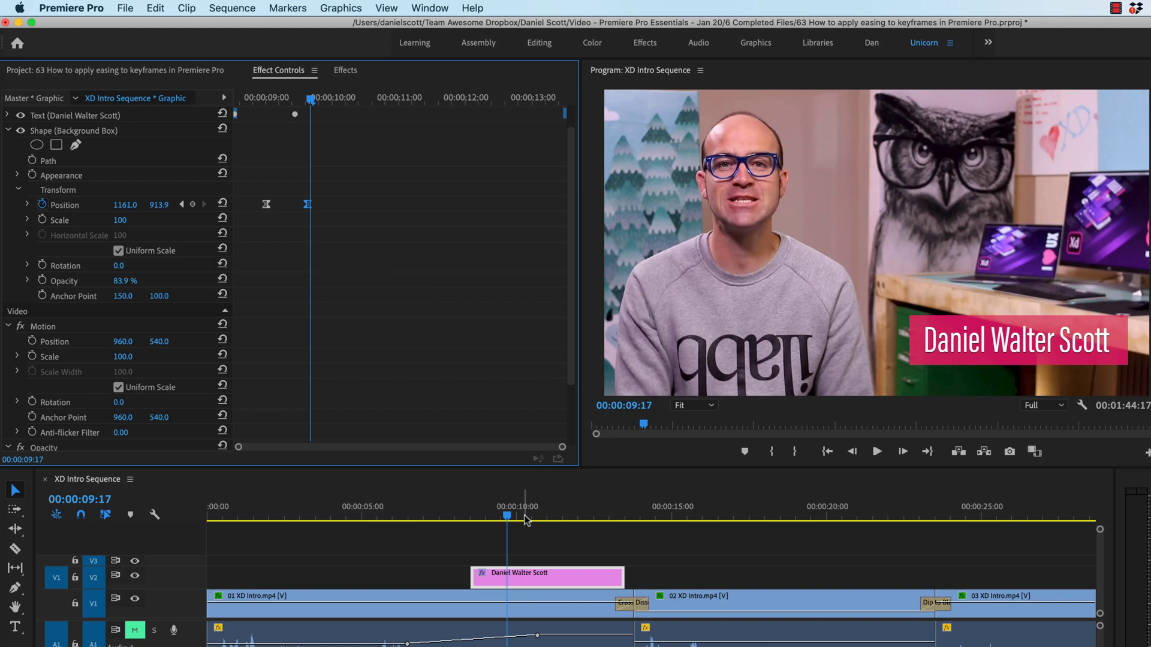
left_click(471, 518)
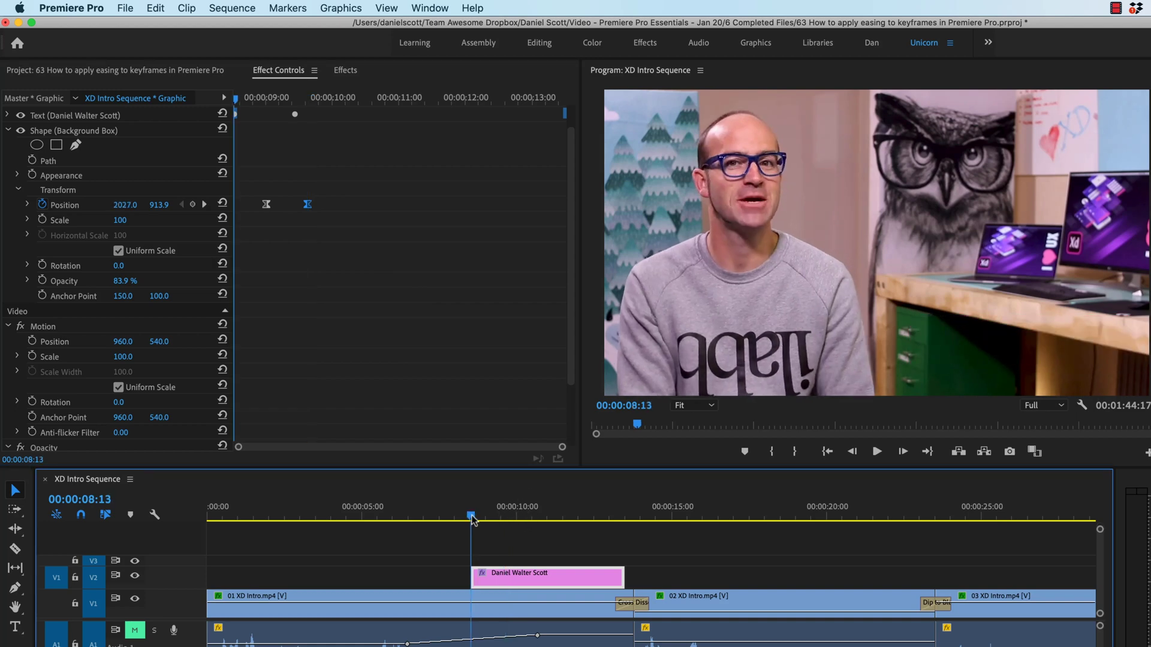